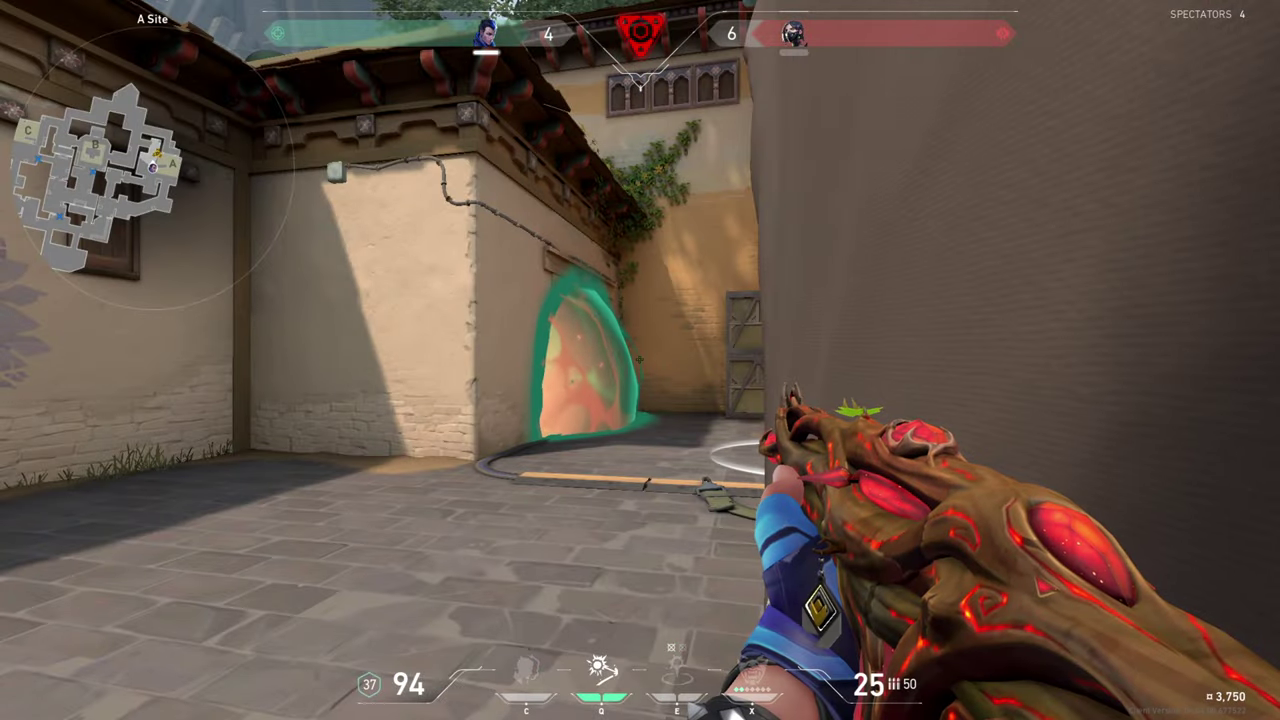
Finish the VALORANT firefight, then switch Xbox Game Bar off in Gaming settings
{"action": "mouse_move", "coordinate": [640, 360]}
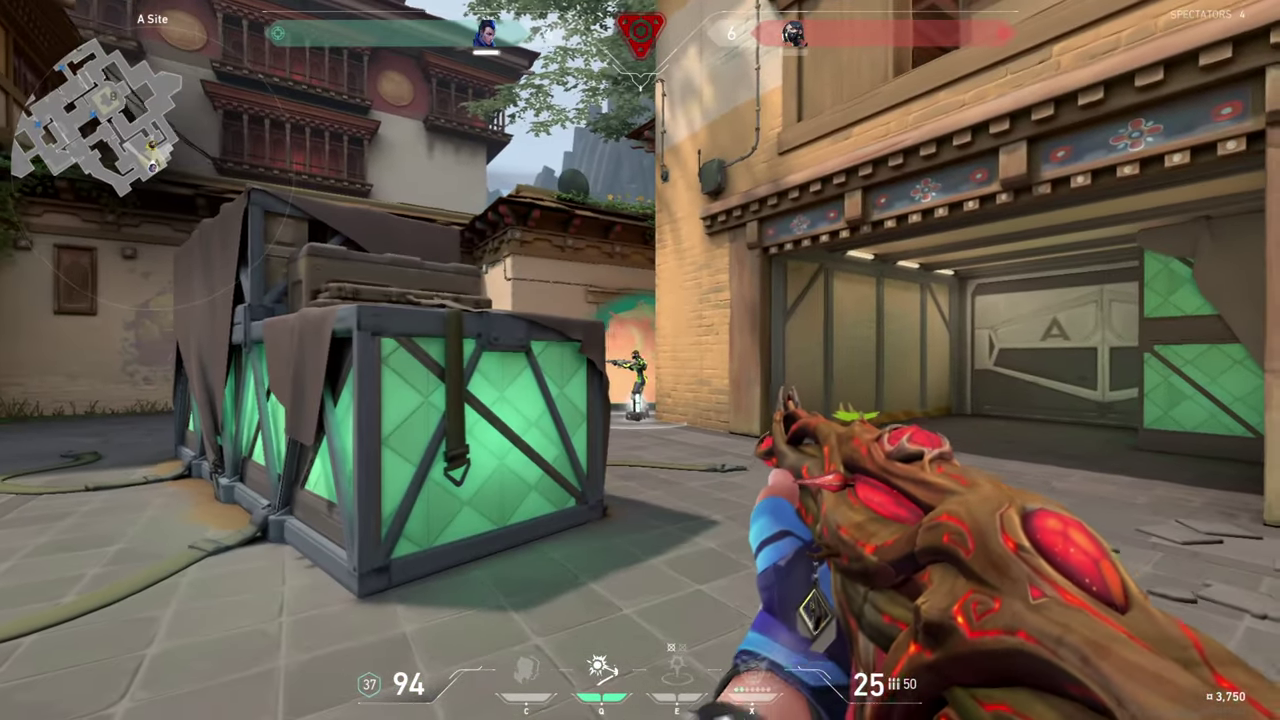
{"action": "left_click", "coordinate": [640, 360]}
{"action": "mouse_move", "coordinate": [640, 360]}
{"action": "key", "text": "3"}
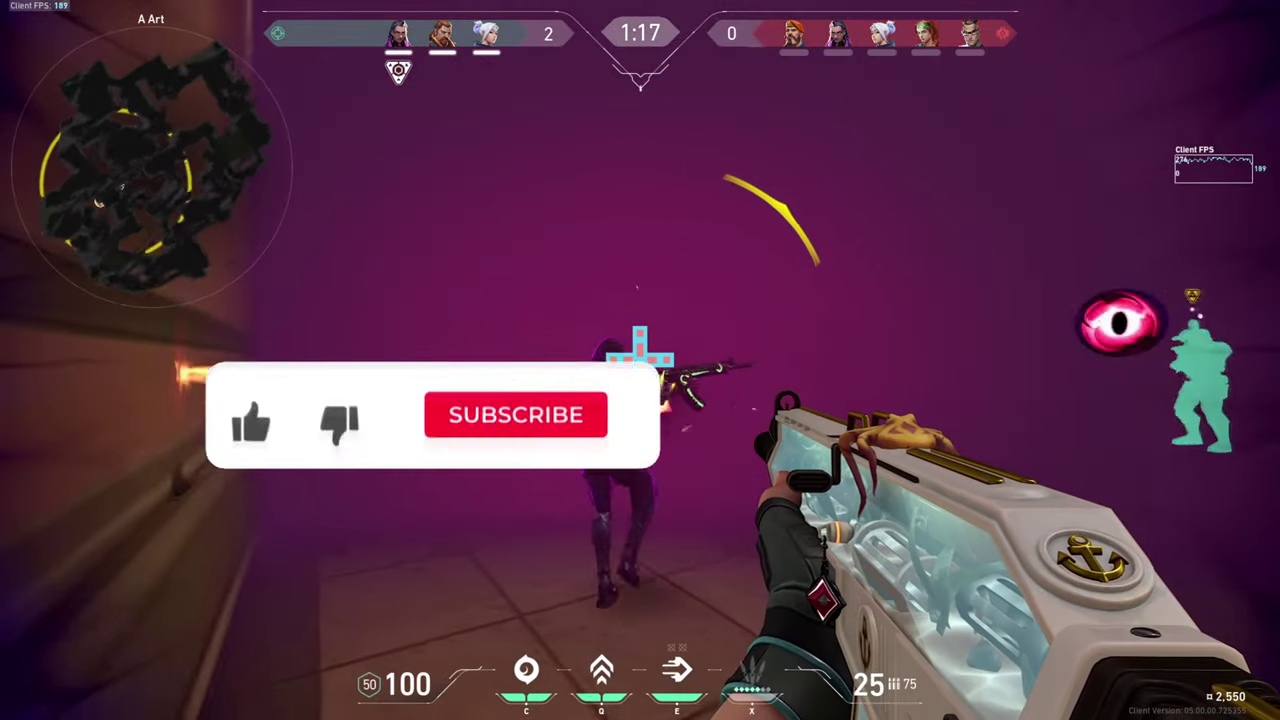
{"action": "left_click", "coordinate": [640, 360]}
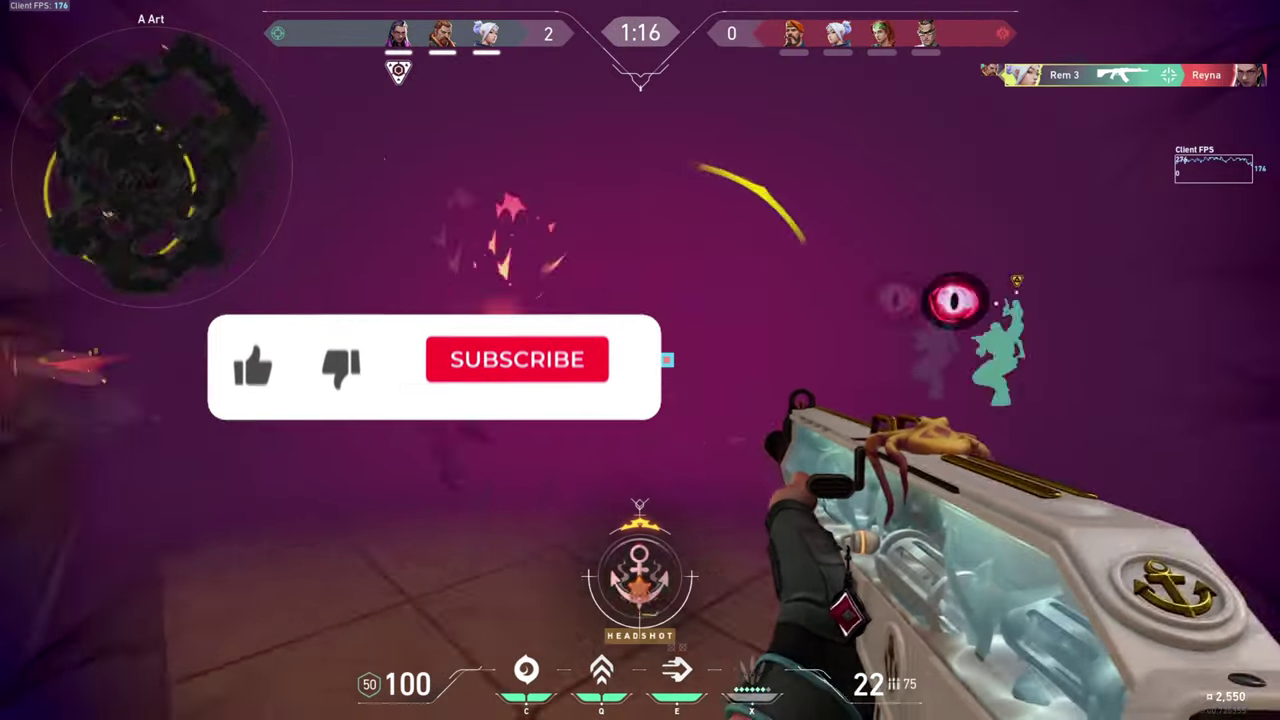
{"action": "left_click", "coordinate": [640, 360]}
{"action": "left_click", "coordinate": [640, 360]}
{"action": "left_click", "coordinate": [640, 360]}
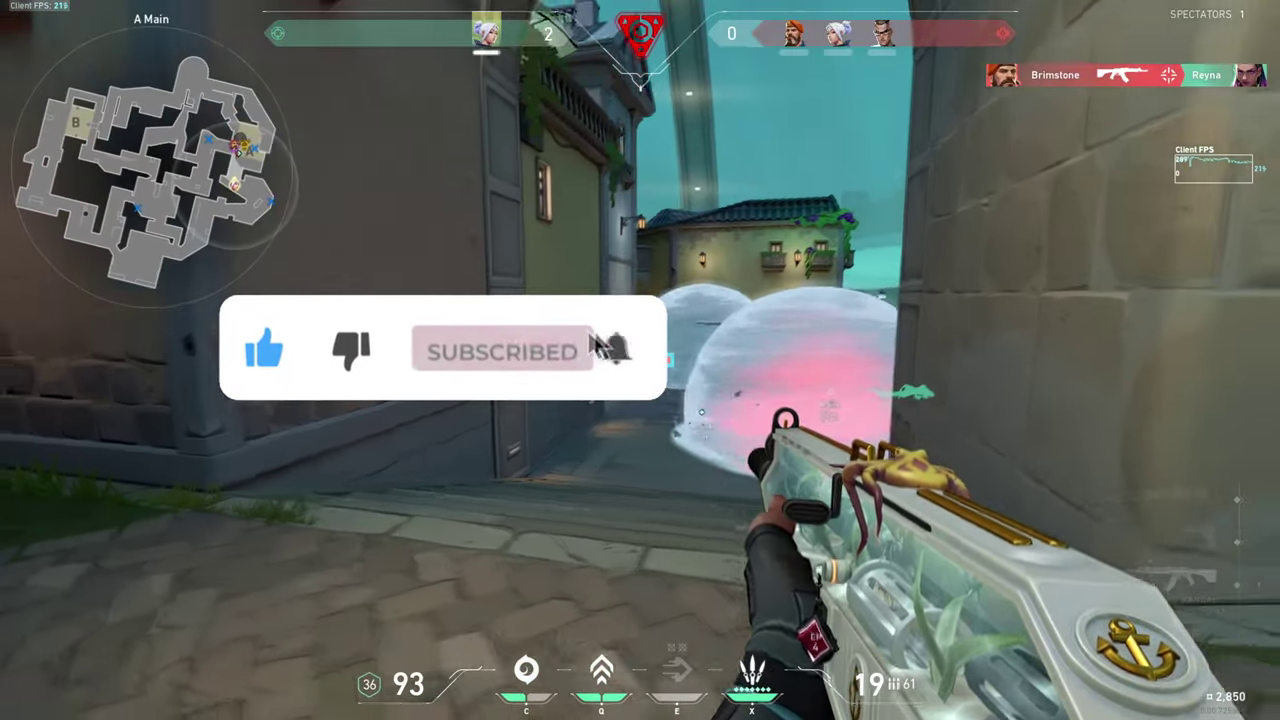
{"action": "left_click", "coordinate": [640, 360]}
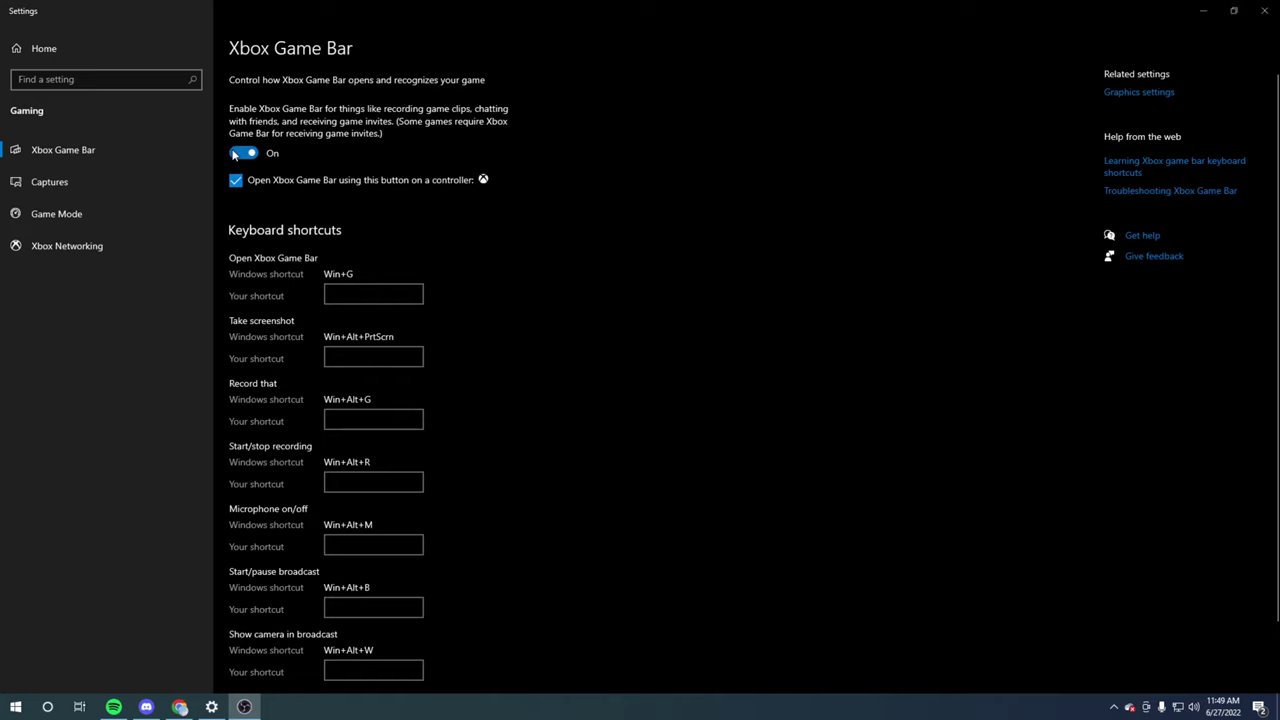
{"action": "left_click", "coordinate": [235, 154]}
{"action": "left_click", "coordinate": [1151, 95]}
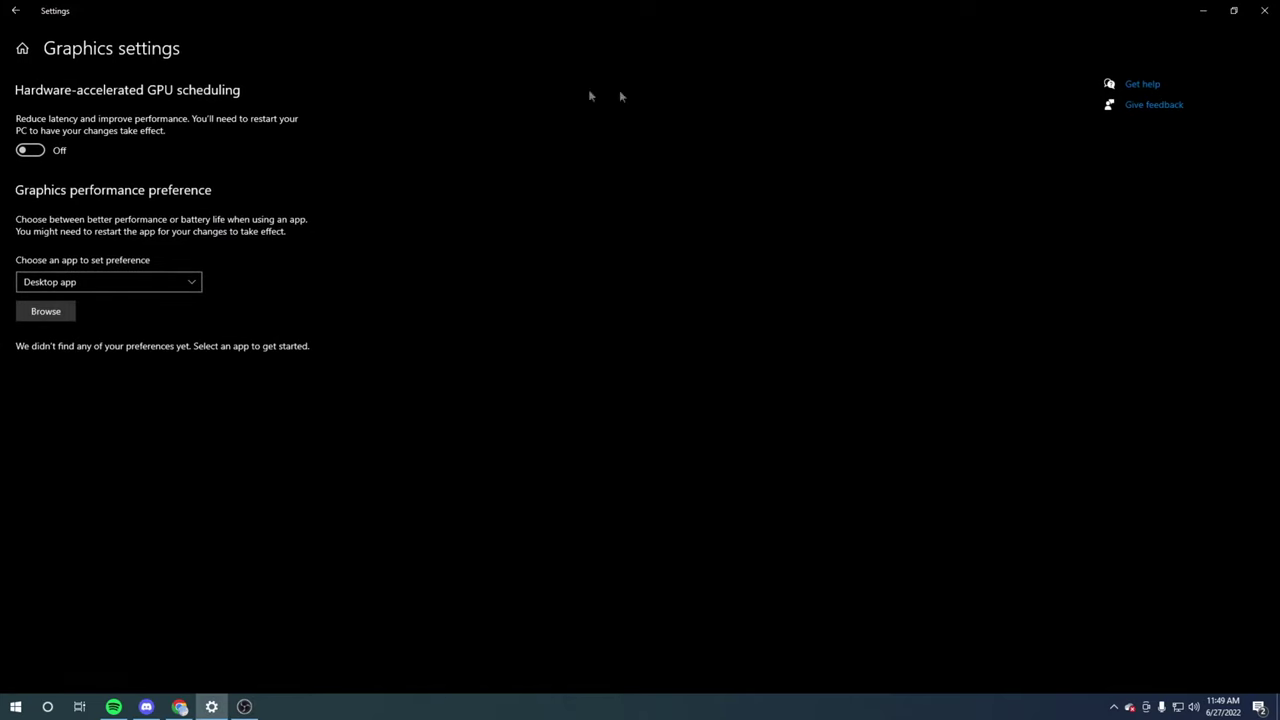
Turn on hardware-accelerated GPU scheduling and set VALORANT.exe to High performance
{"action": "left_click", "coordinate": [35, 150]}
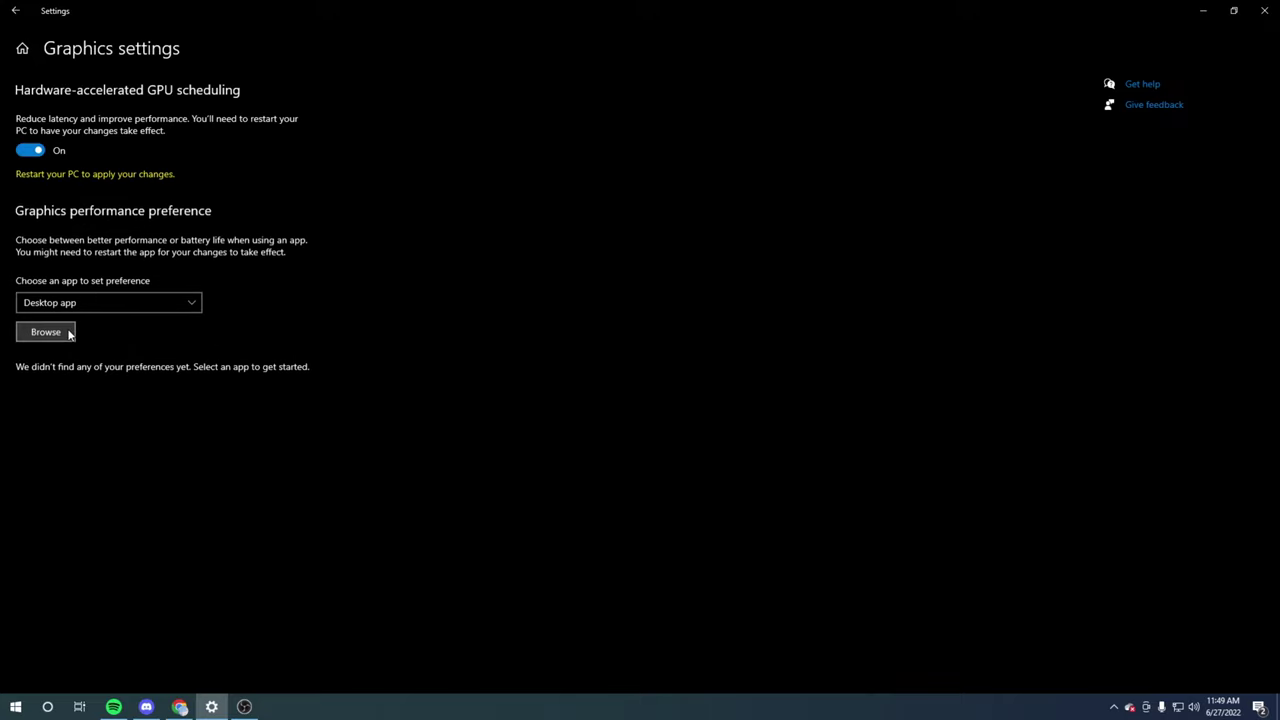
{"action": "left_click", "coordinate": [70, 334]}
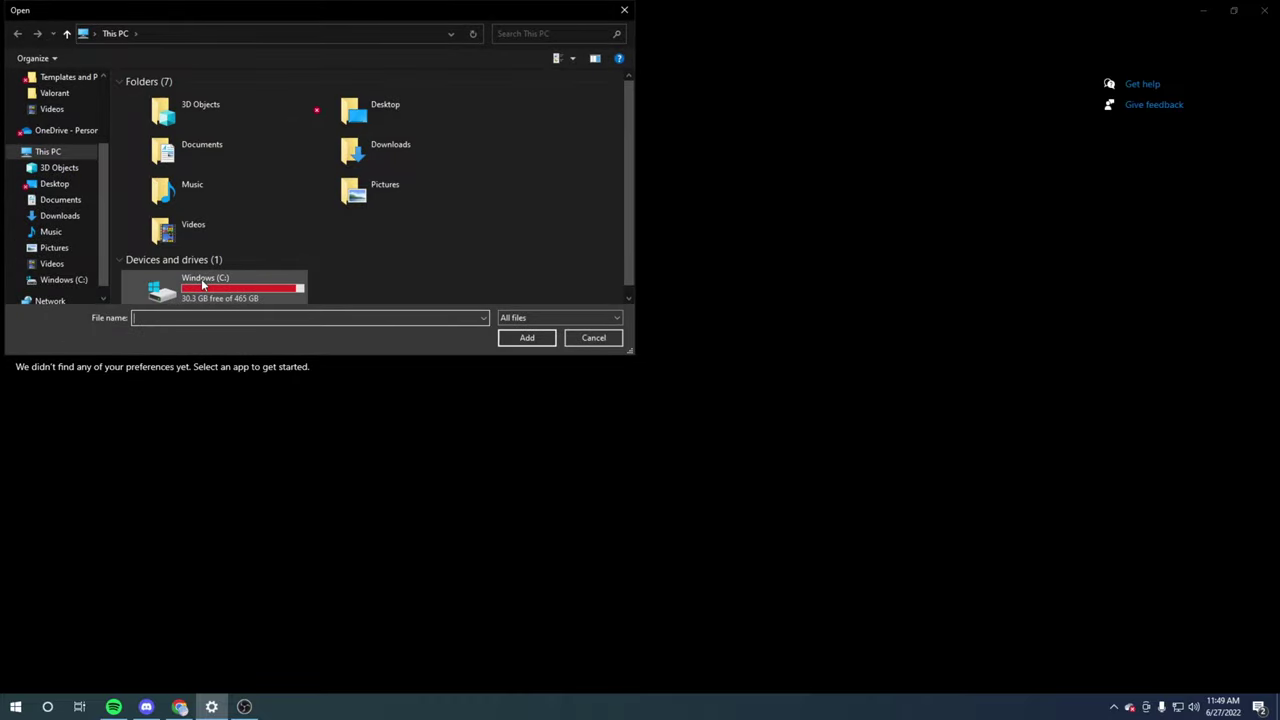
{"action": "double_click", "coordinate": [202, 285]}
{"action": "double_click", "coordinate": [182, 138]}
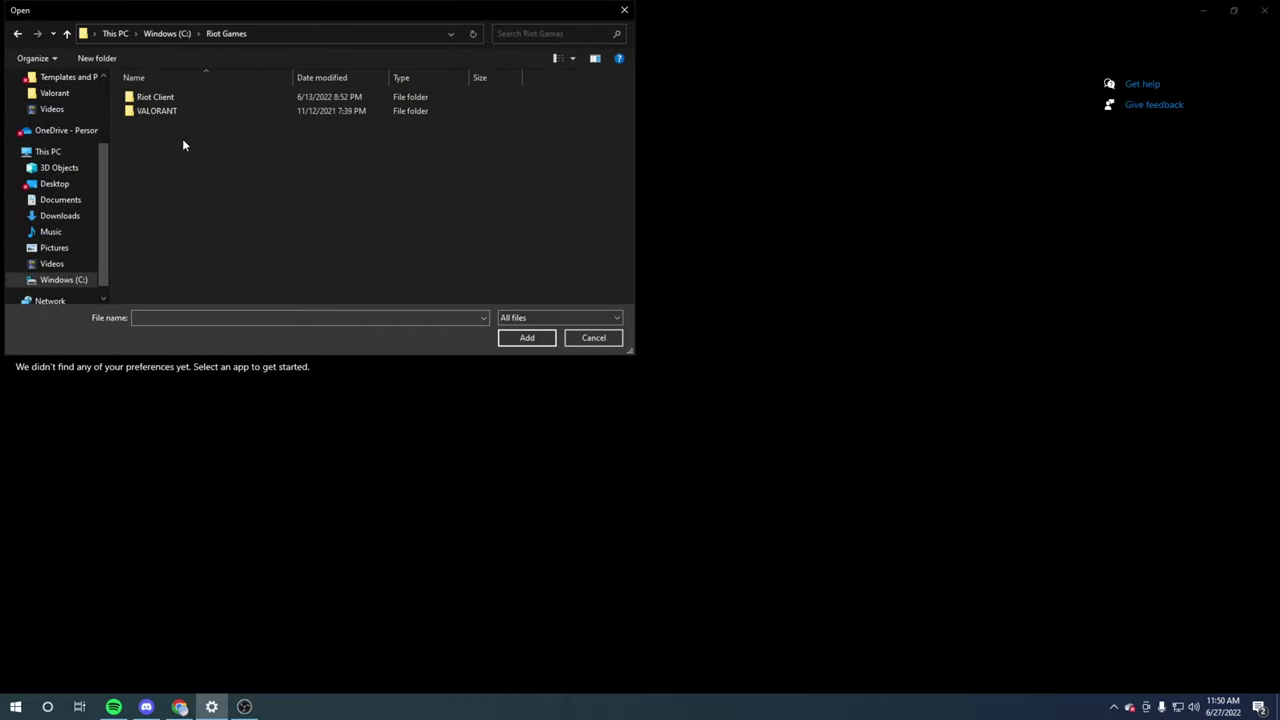
{"action": "double_click", "coordinate": [190, 111]}
{"action": "double_click", "coordinate": [191, 108]}
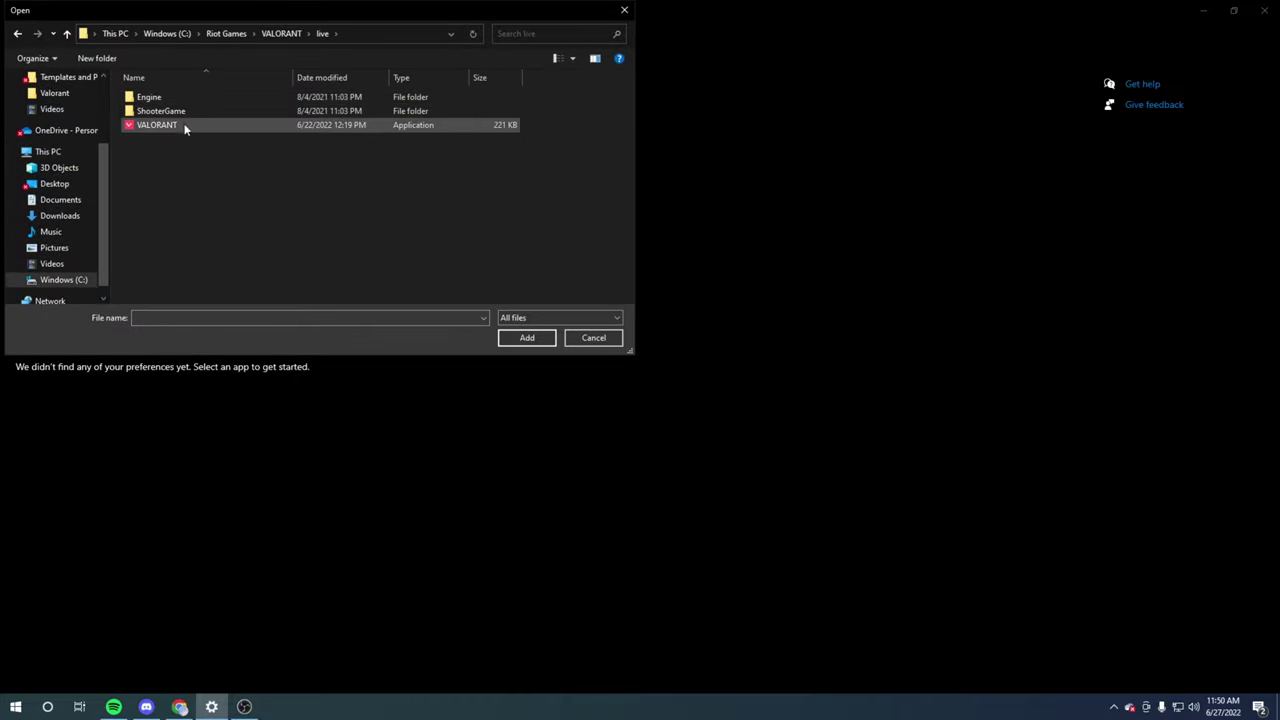
{"action": "double_click", "coordinate": [156, 125]}
{"action": "left_click", "coordinate": [240, 410]}
{"action": "left_click", "coordinate": [214, 426]}
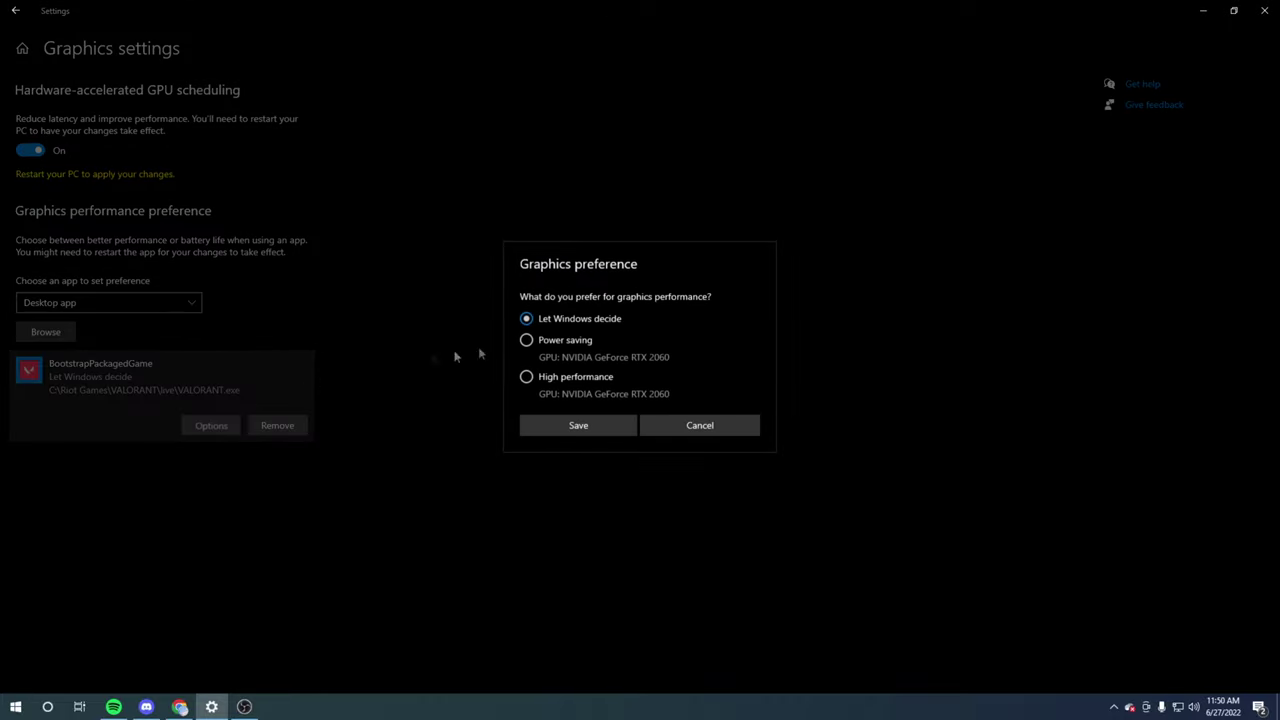
{"action": "left_click", "coordinate": [588, 427]}
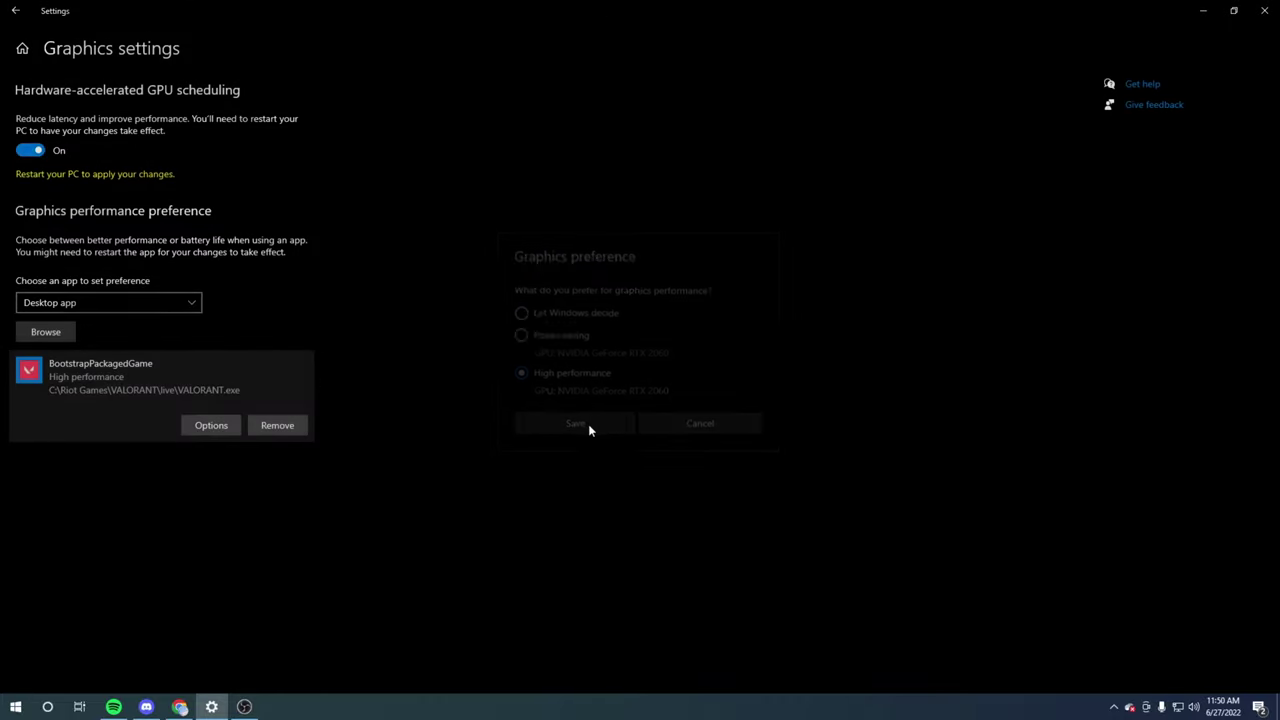
Add VALORANT-Win64-Shipping.exe from ShooterGame\Binaries\Win64 and save it as High performance
{"action": "left_click", "coordinate": [45, 332]}
{"action": "double_click", "coordinate": [208, 110]}
{"action": "double_click", "coordinate": [203, 96]}
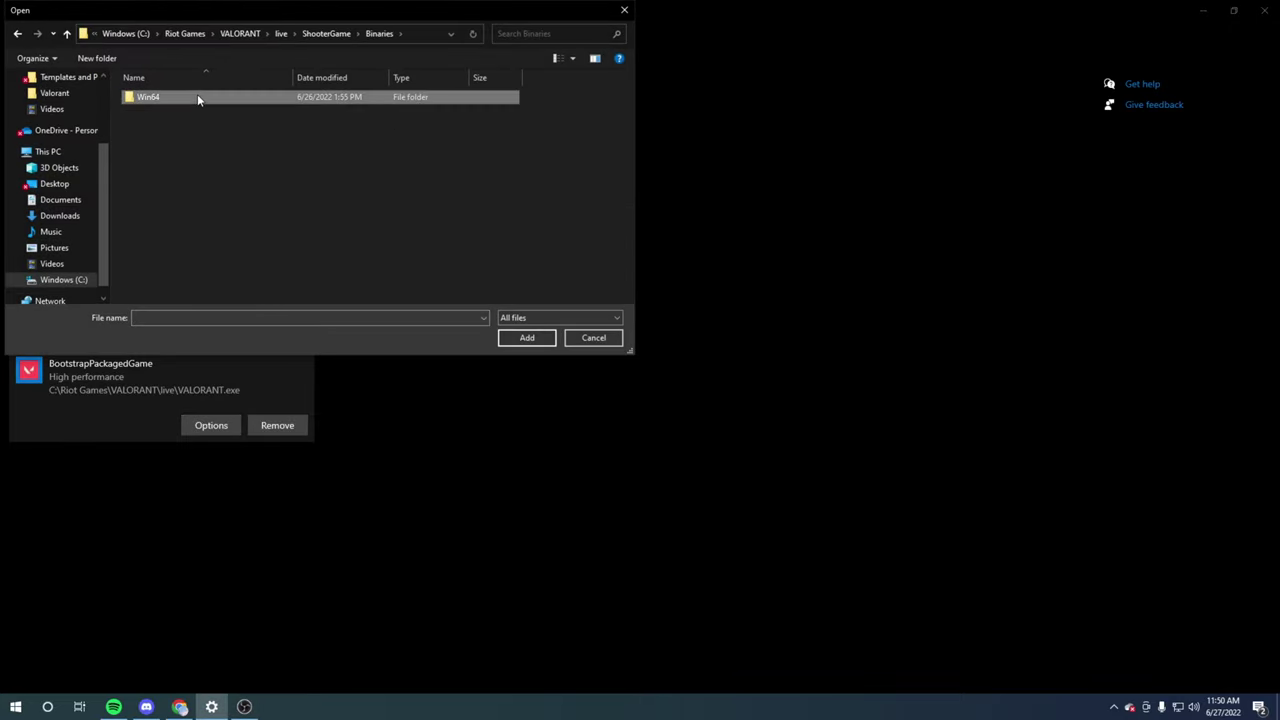
{"action": "double_click", "coordinate": [197, 96]}
{"action": "double_click", "coordinate": [166, 109]}
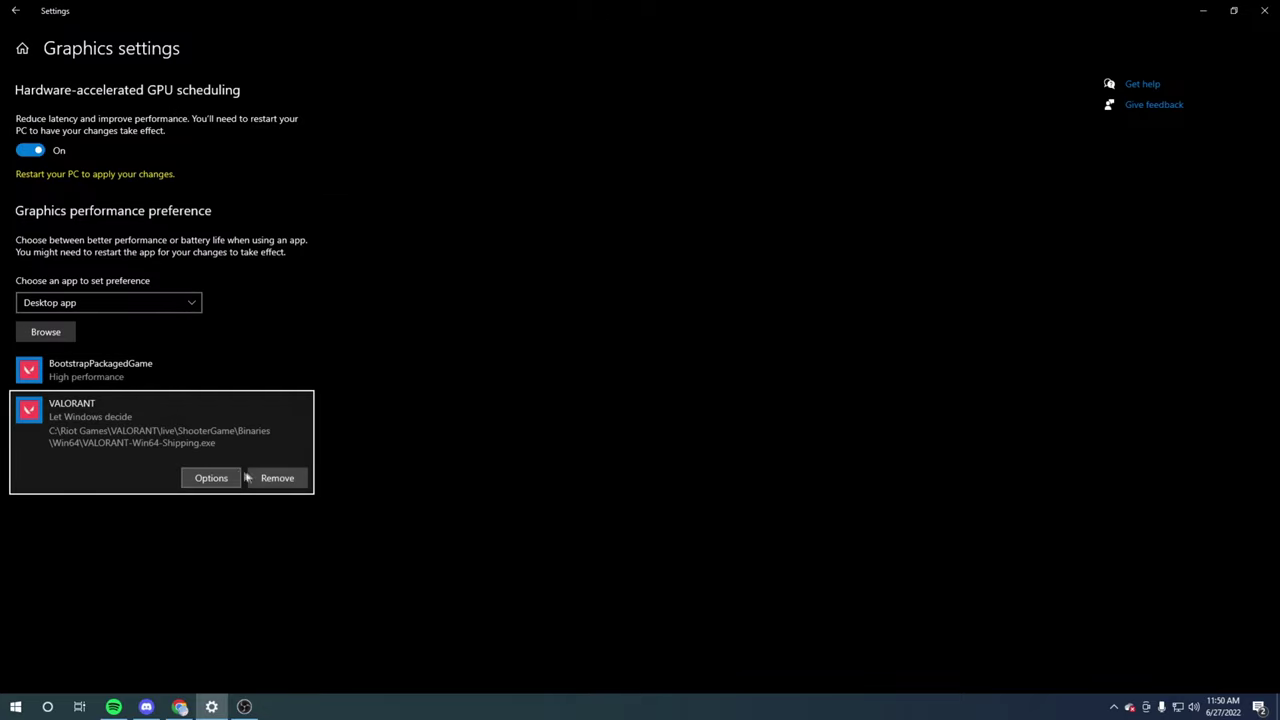
{"action": "left_click", "coordinate": [218, 479]}
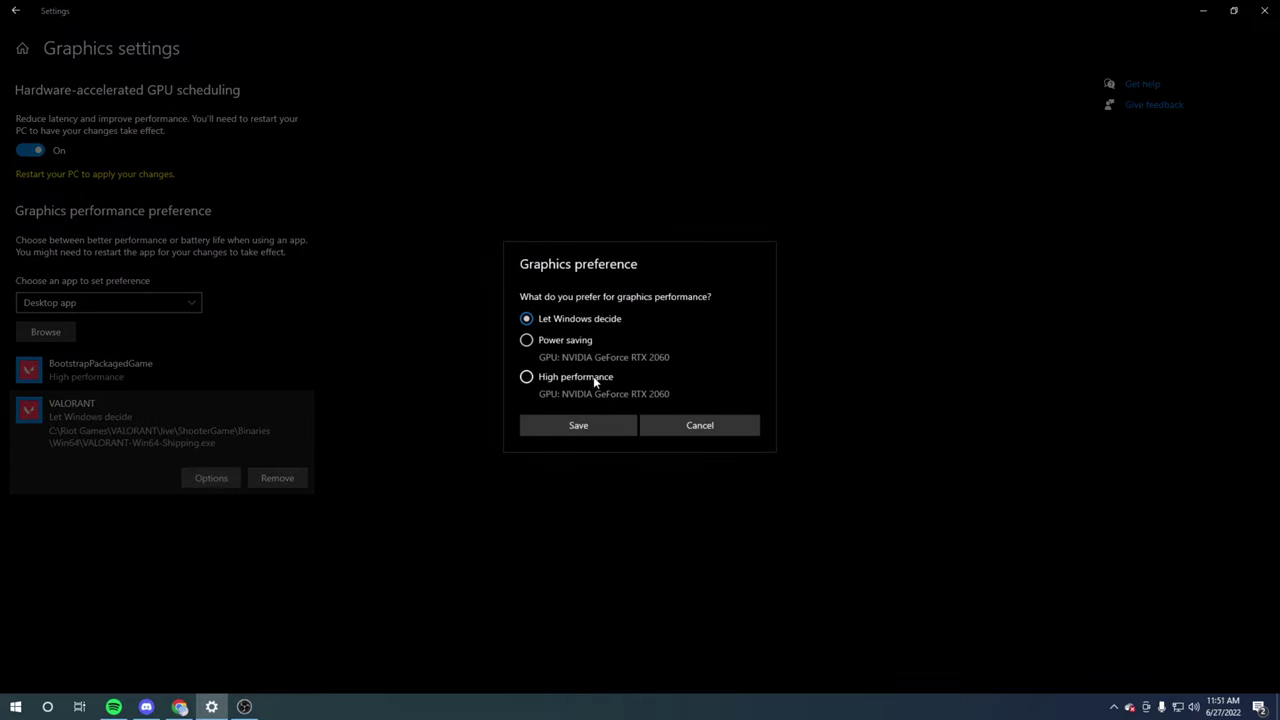
{"action": "left_click", "coordinate": [566, 428]}
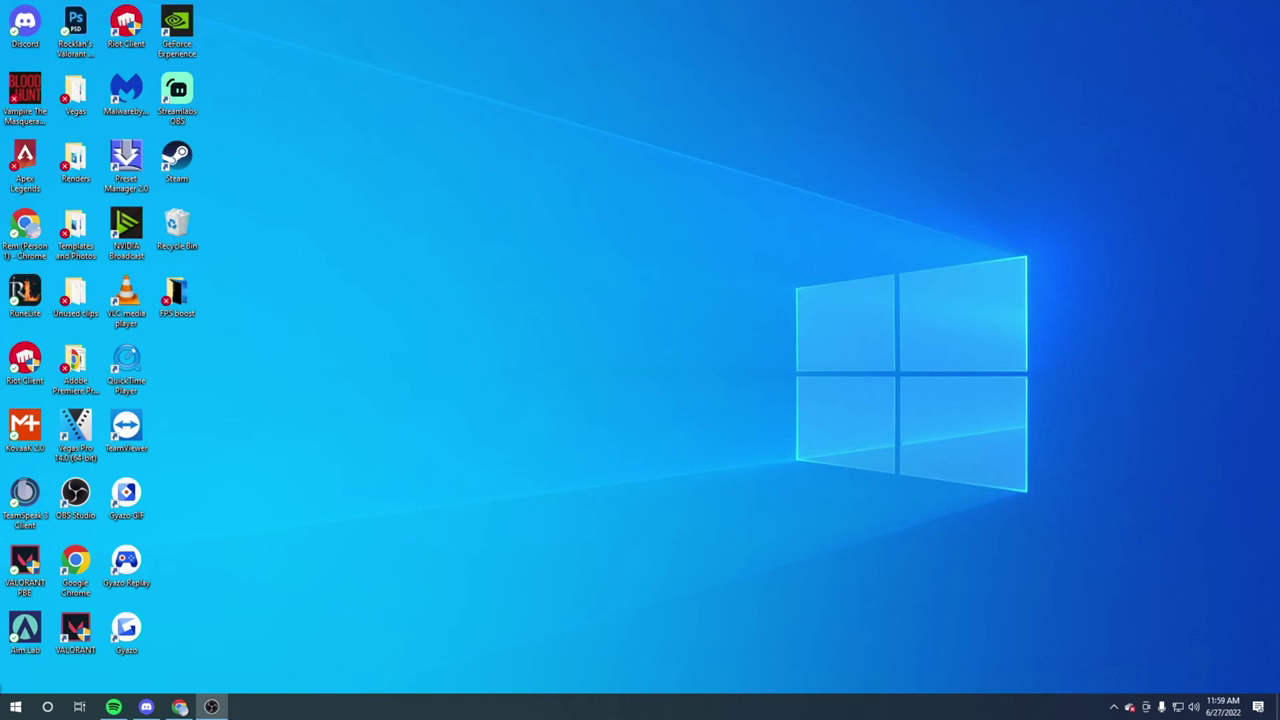
Select the High performance power plan through Power & sleep's additional power settings
{"action": "left_click", "coordinate": [15, 707]}
{"action": "type", "text": "po"}
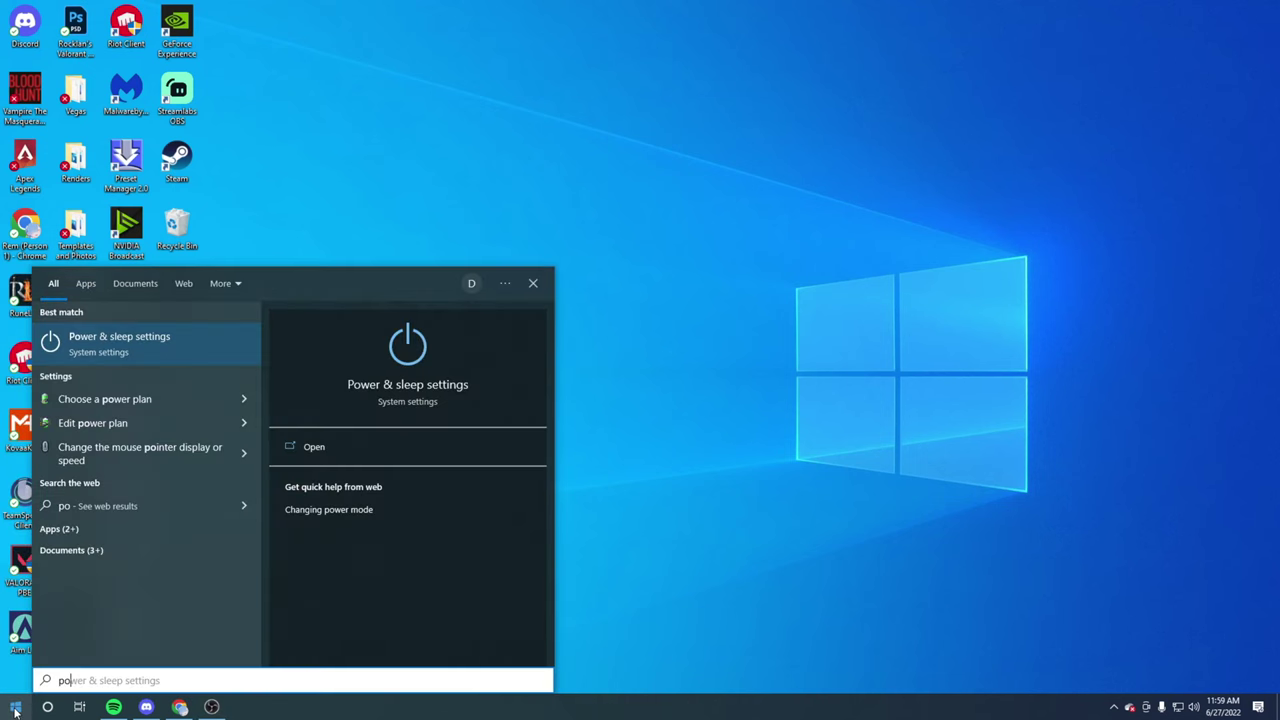
{"action": "key", "text": "Return"}
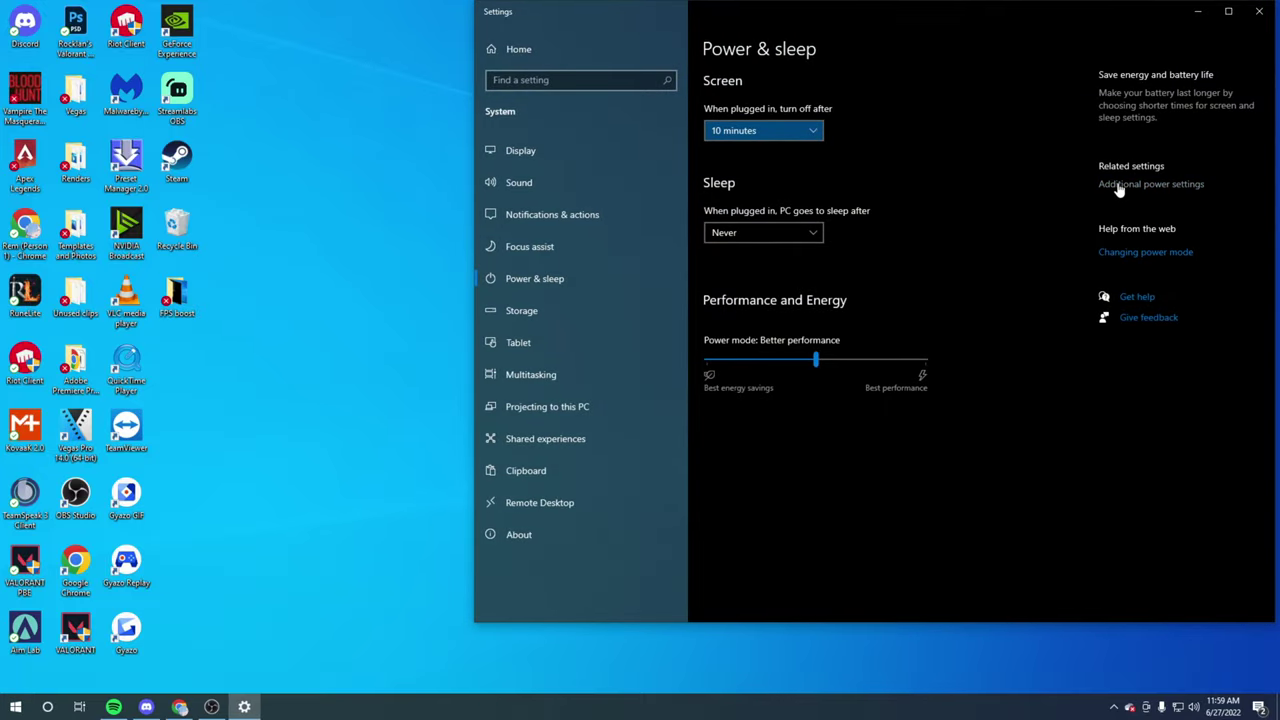
{"action": "left_click", "coordinate": [1120, 185]}
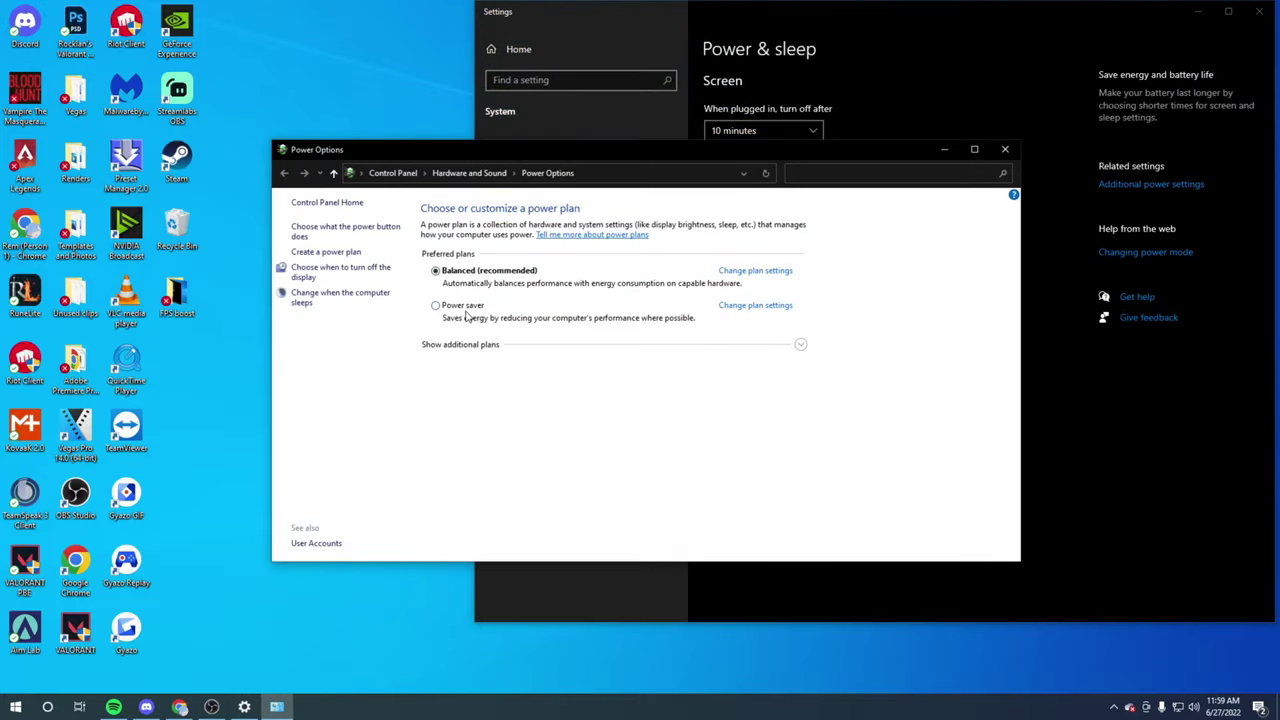
{"action": "left_click", "coordinate": [799, 344]}
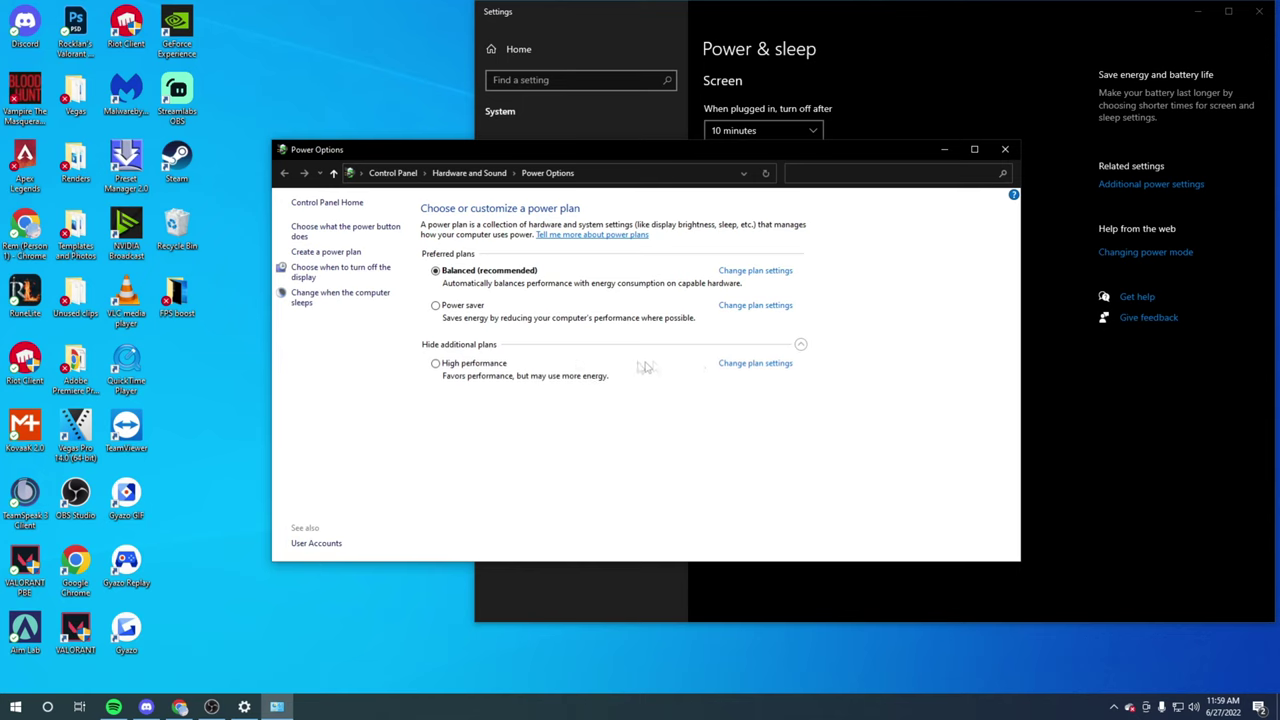
{"action": "left_click", "coordinate": [436, 364]}
{"action": "left_click_drag", "start_coordinate": [794, 150], "coordinate": [851, 137]}
Switch 'Let apps run in the background' off on the Background apps page
{"action": "type", "text": "bac"}
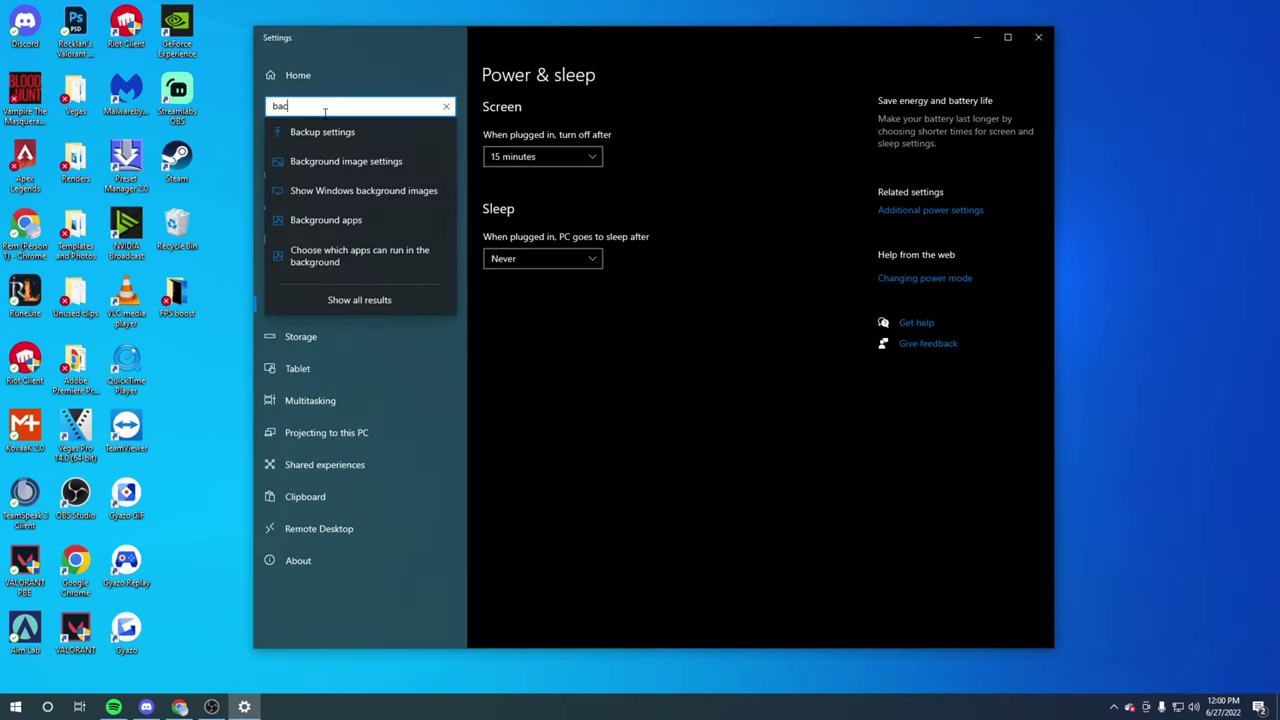
{"action": "type", "text": "kground apps"}
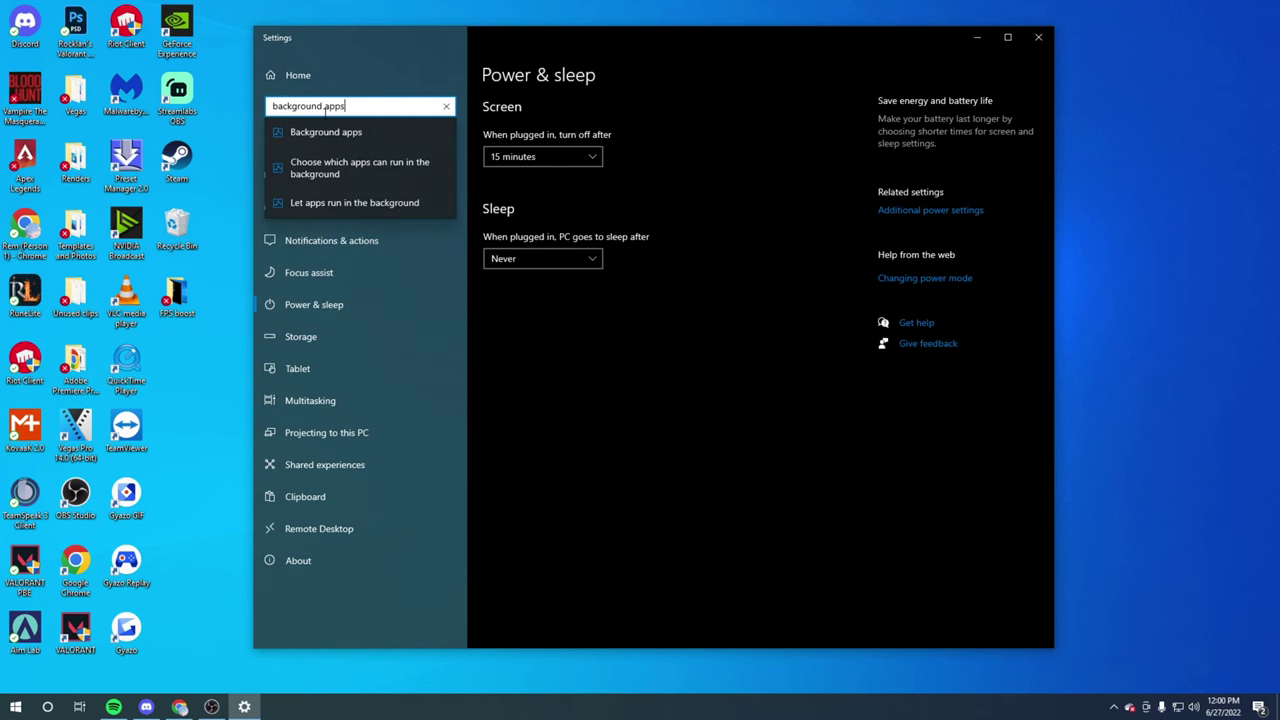
{"action": "left_click", "coordinate": [326, 130]}
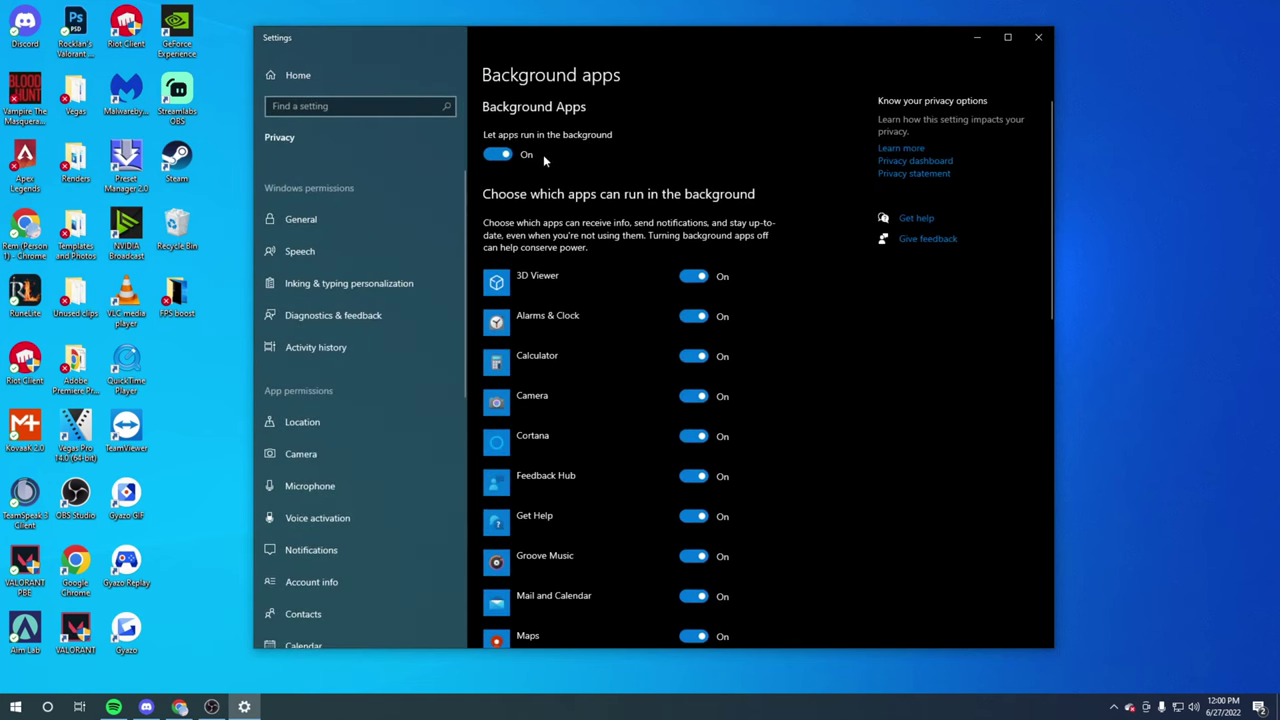
{"action": "left_click", "coordinate": [501, 155]}
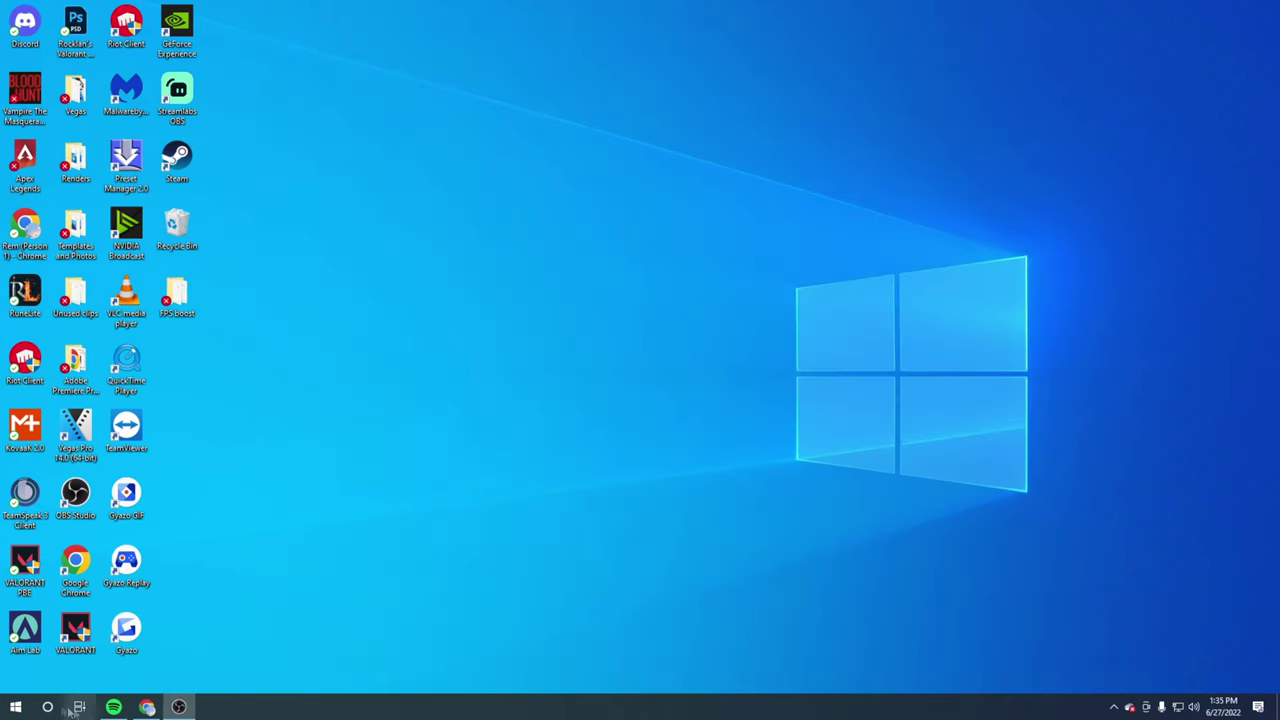
In Startup apps, turn off Apple Push, Btweb, CCXProcess, Cortana and GyStation
{"action": "left_click", "coordinate": [15, 707]}
{"action": "type", "text": "startup"}
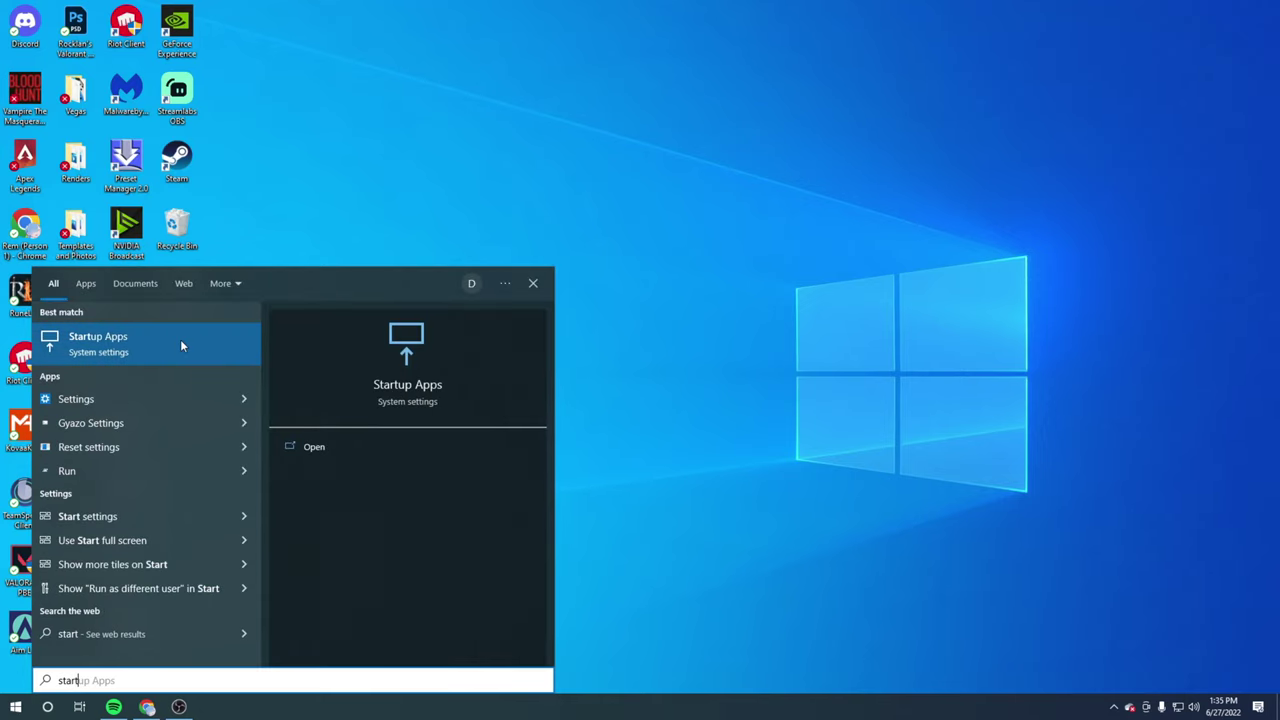
{"action": "left_click", "coordinate": [180, 339]}
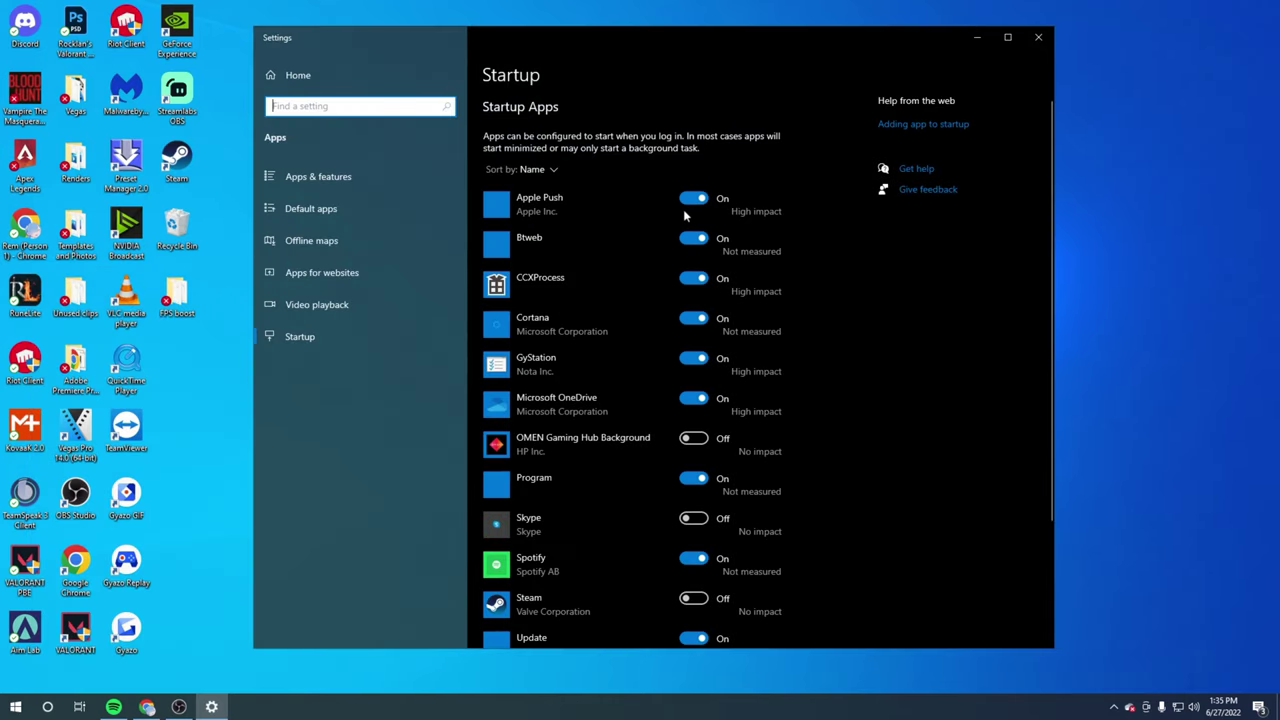
{"action": "left_click", "coordinate": [690, 198]}
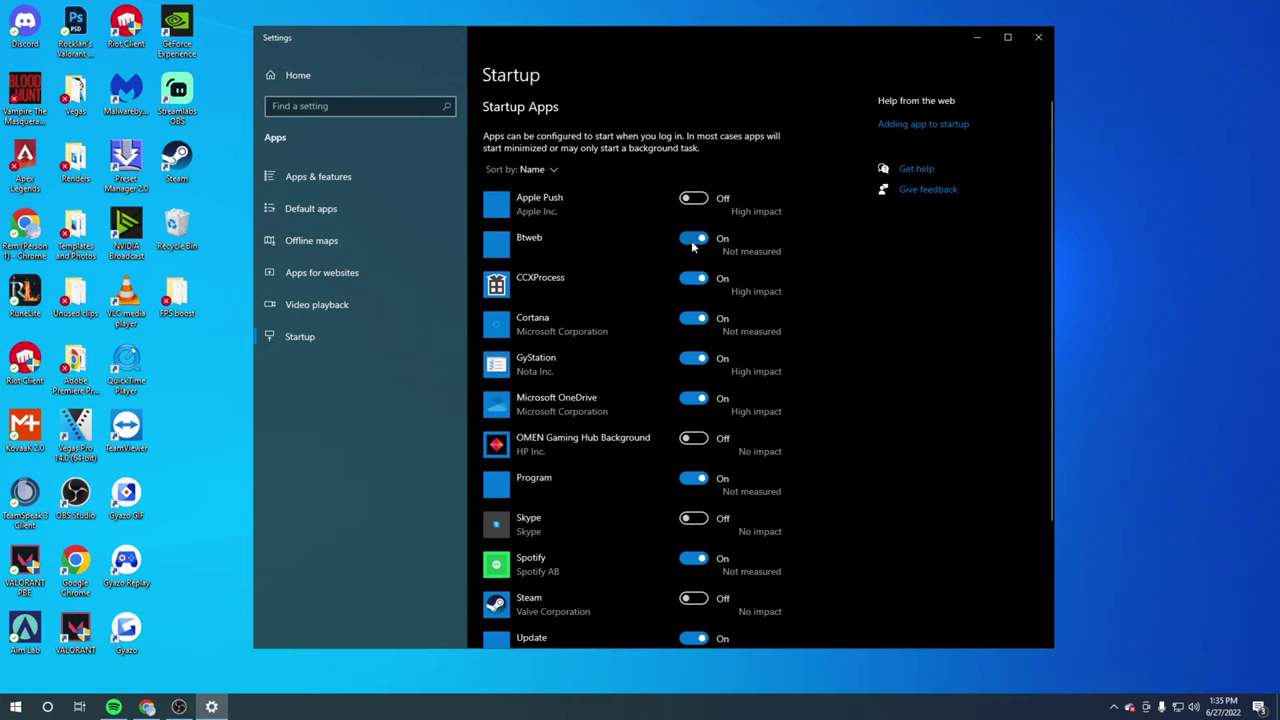
{"action": "left_click", "coordinate": [693, 240]}
{"action": "left_click", "coordinate": [688, 281]}
{"action": "left_click", "coordinate": [692, 320]}
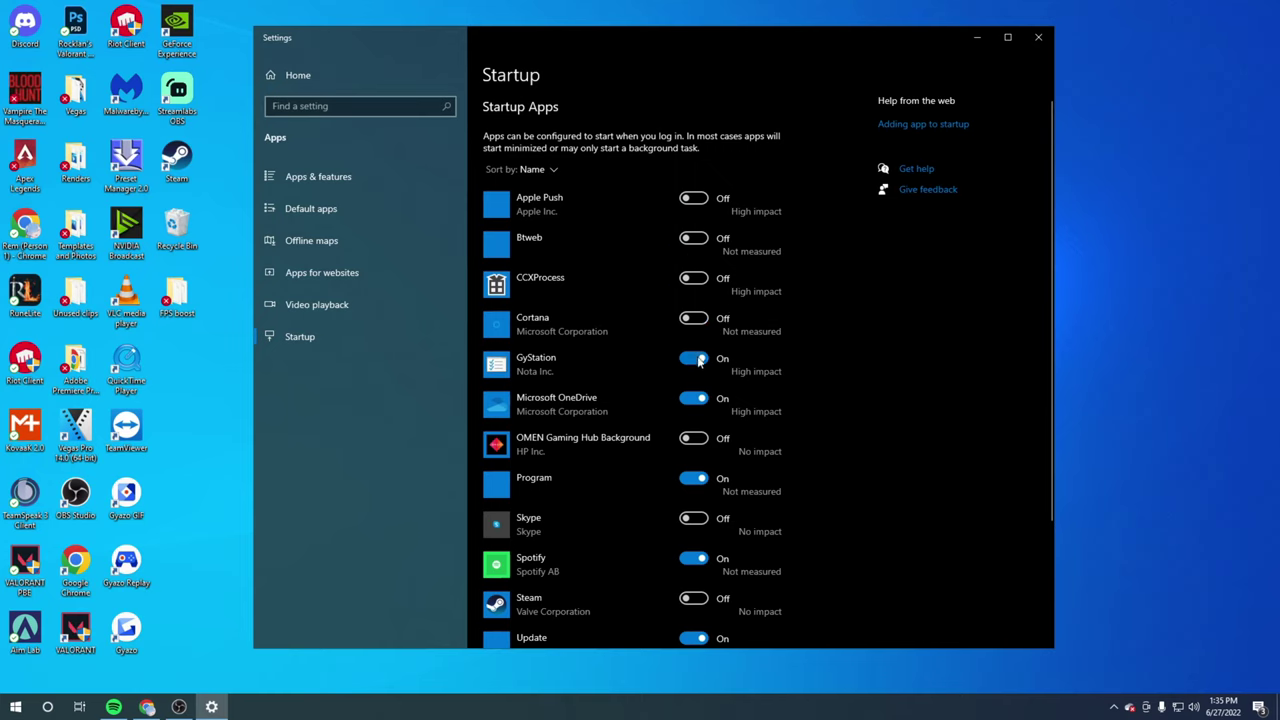
{"action": "left_click", "coordinate": [697, 361]}
Turn off Microsoft OneDrive, Program, Spotify, Update and the Windows Security notification icon at startup
{"action": "left_click", "coordinate": [695, 400]}
{"action": "scroll", "coordinate": [695, 410], "scroll_direction": "down", "scroll_amount": 2}
{"action": "left_click", "coordinate": [696, 388]}
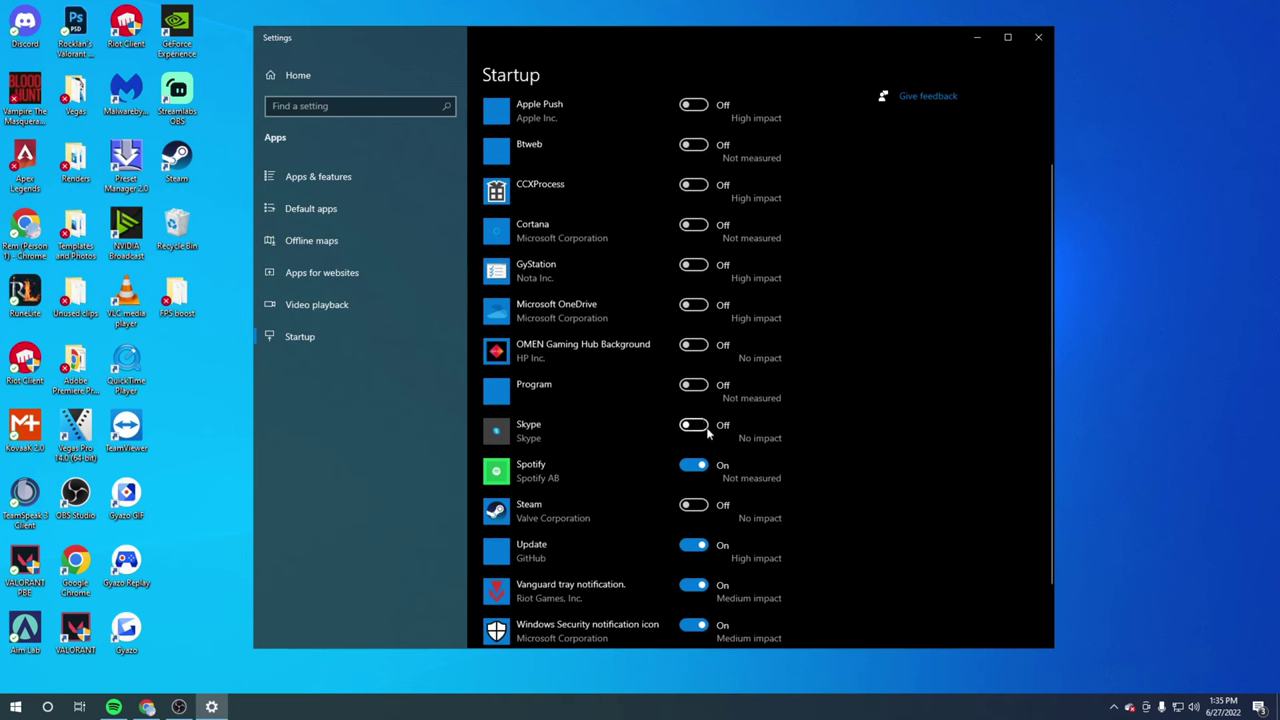
{"action": "left_click", "coordinate": [692, 466]}
{"action": "scroll", "coordinate": [692, 466], "scroll_direction": "down", "scroll_amount": 1}
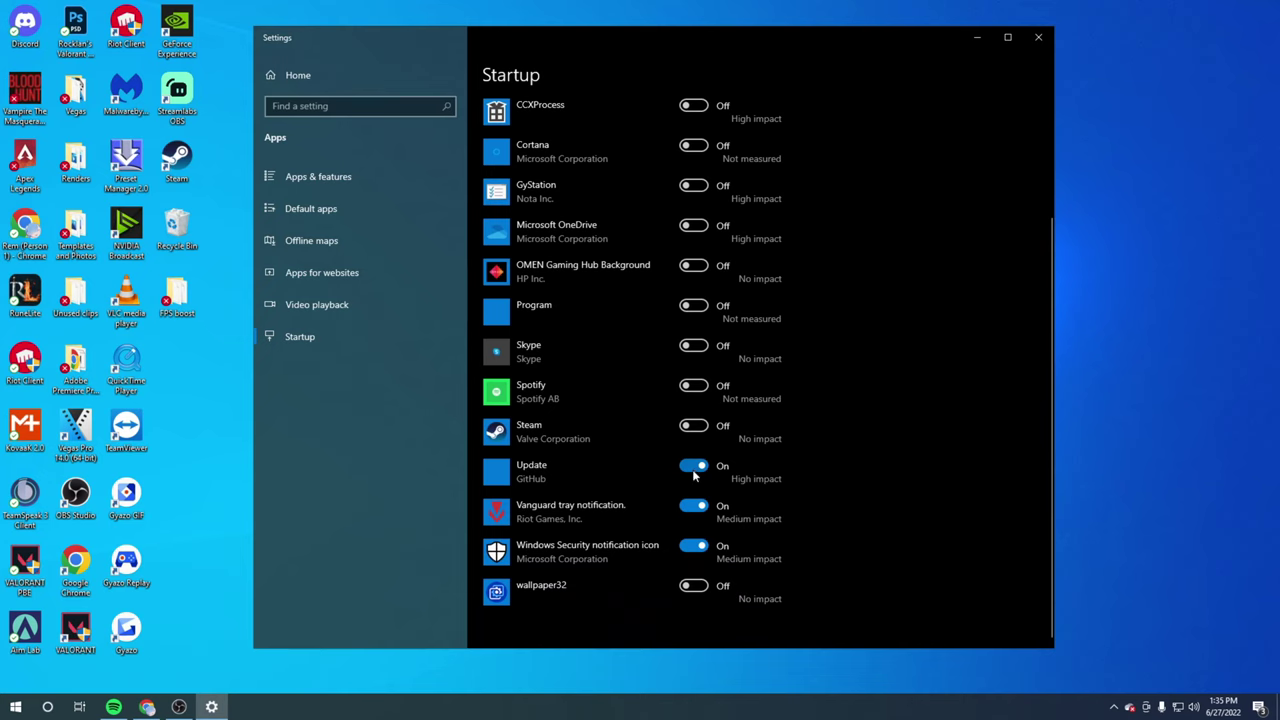
{"action": "left_click", "coordinate": [692, 466]}
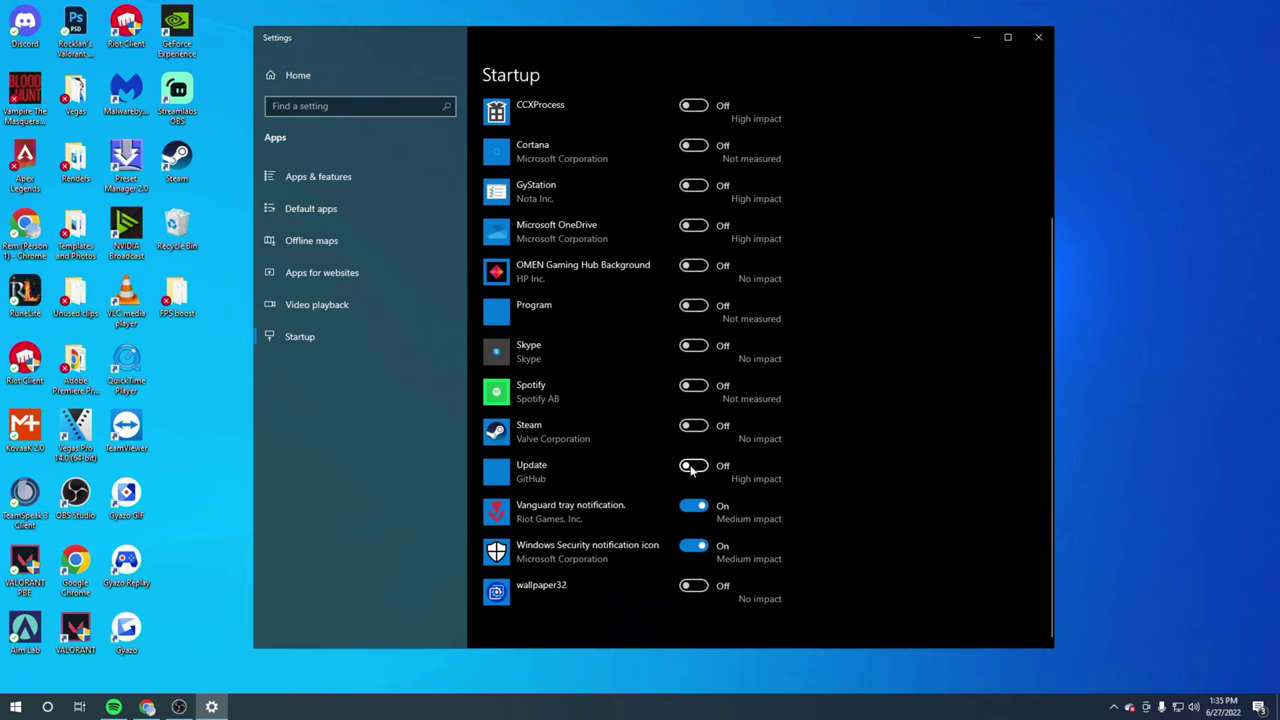
{"action": "left_click", "coordinate": [696, 550]}
{"action": "scroll", "coordinate": [696, 550], "scroll_direction": "up", "scroll_amount": 2}
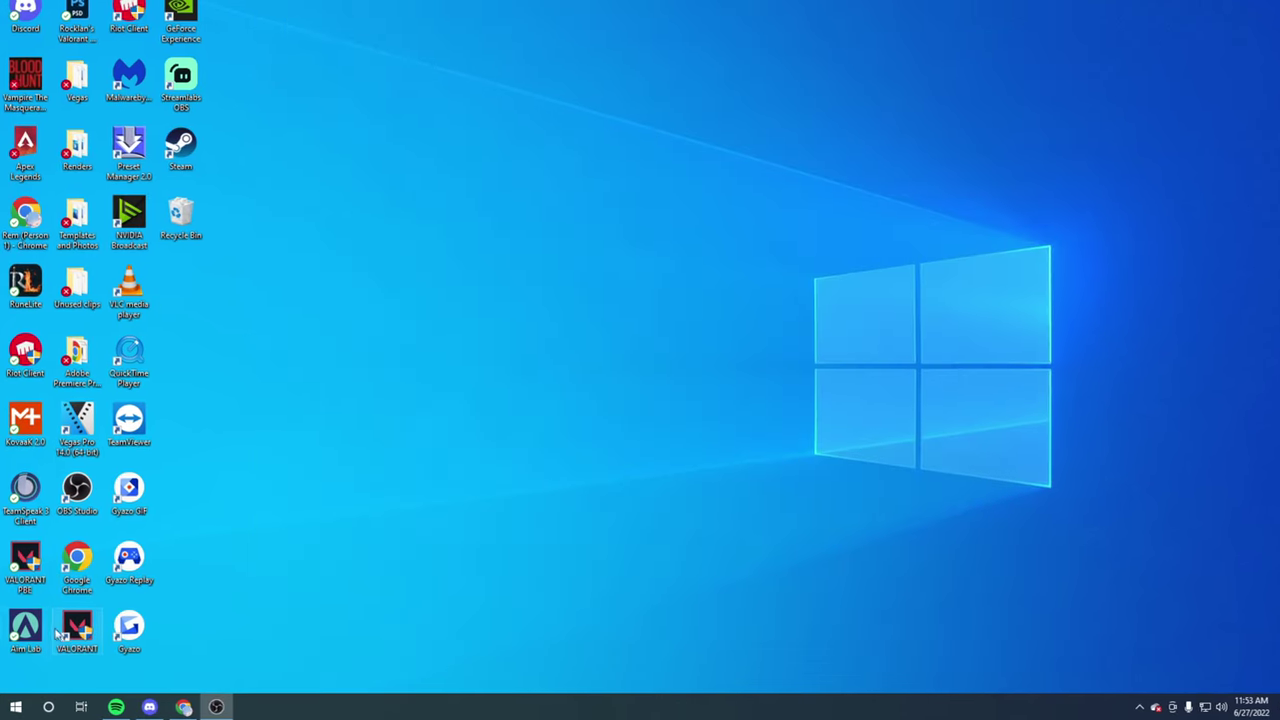
Set the VALORANT shortcut to not run as administrator and override high DPI scaling
{"action": "right_click", "coordinate": [78, 630]}
{"action": "left_click", "coordinate": [115, 634]}
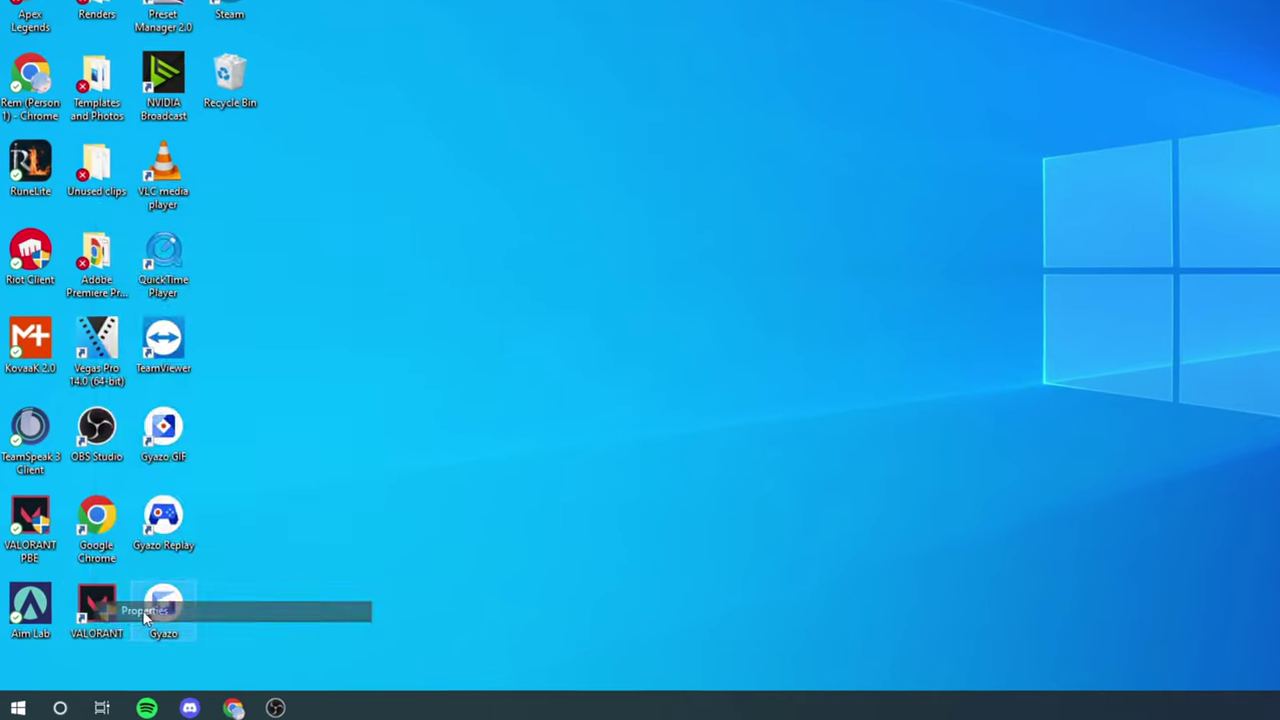
{"action": "left_click", "coordinate": [322, 265]}
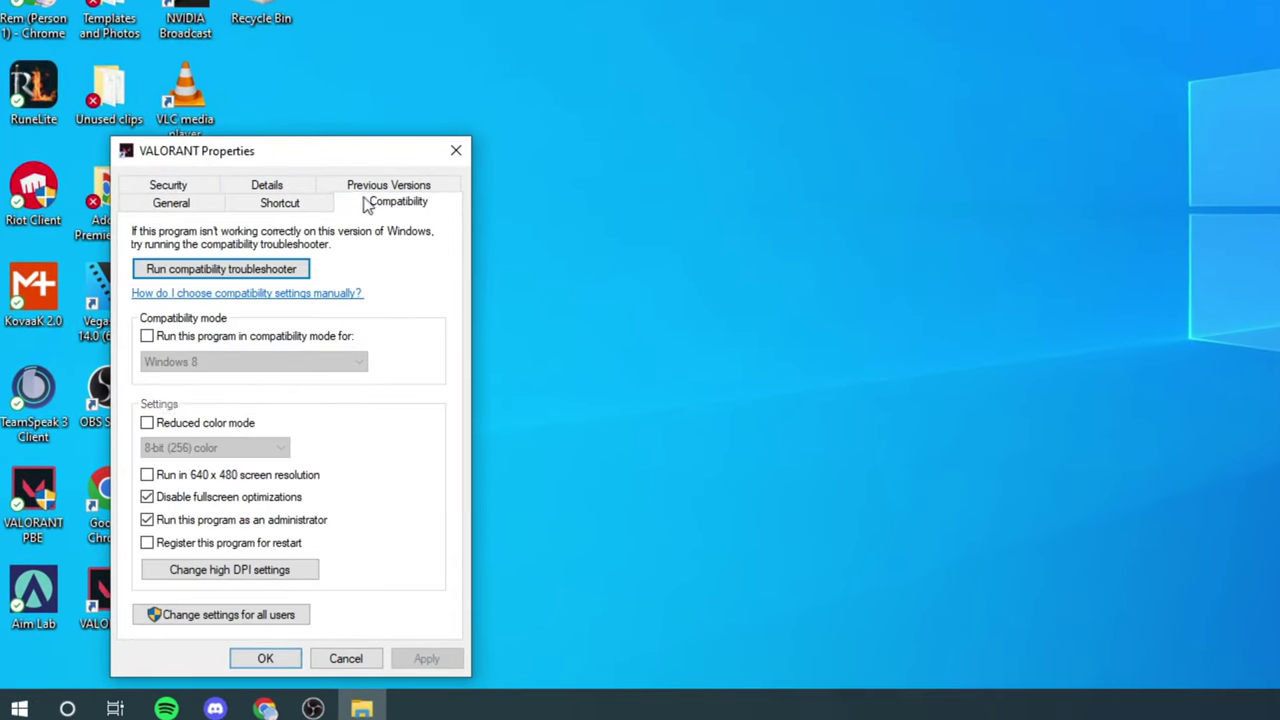
{"action": "left_click_drag", "start_coordinate": [343, 157], "coordinate": [488, 21]}
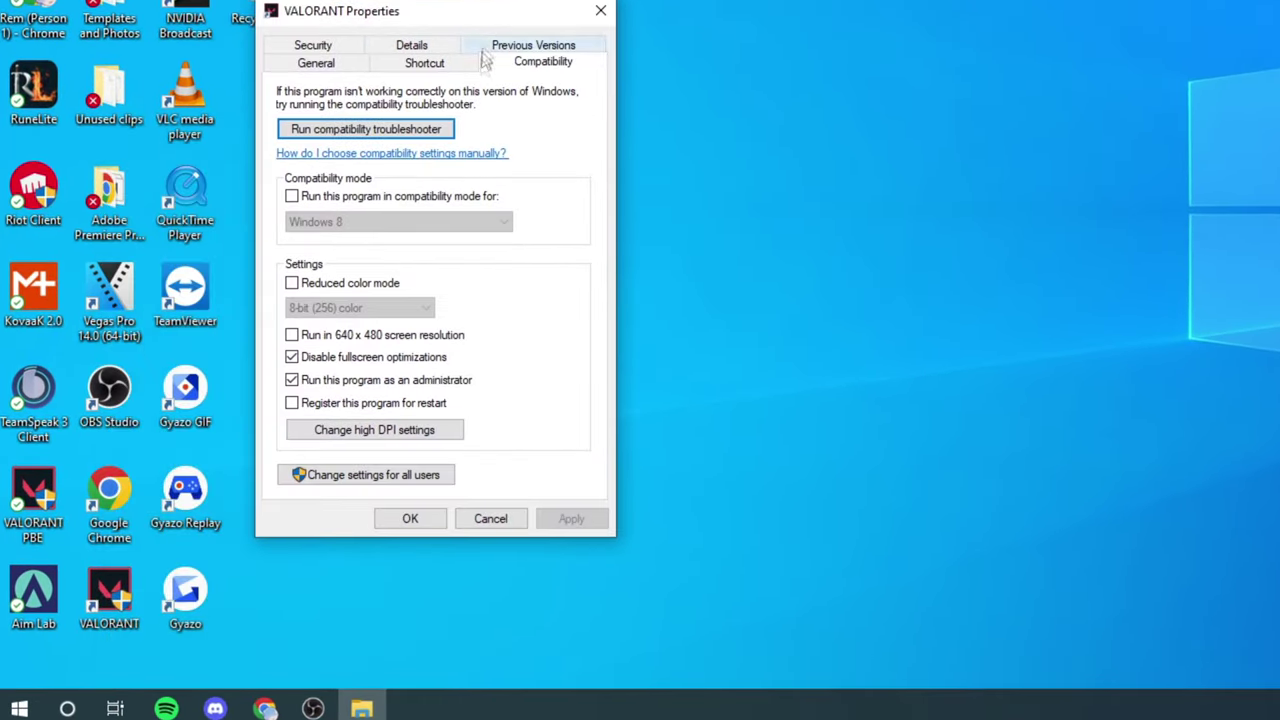
{"action": "left_click", "coordinate": [292, 382]}
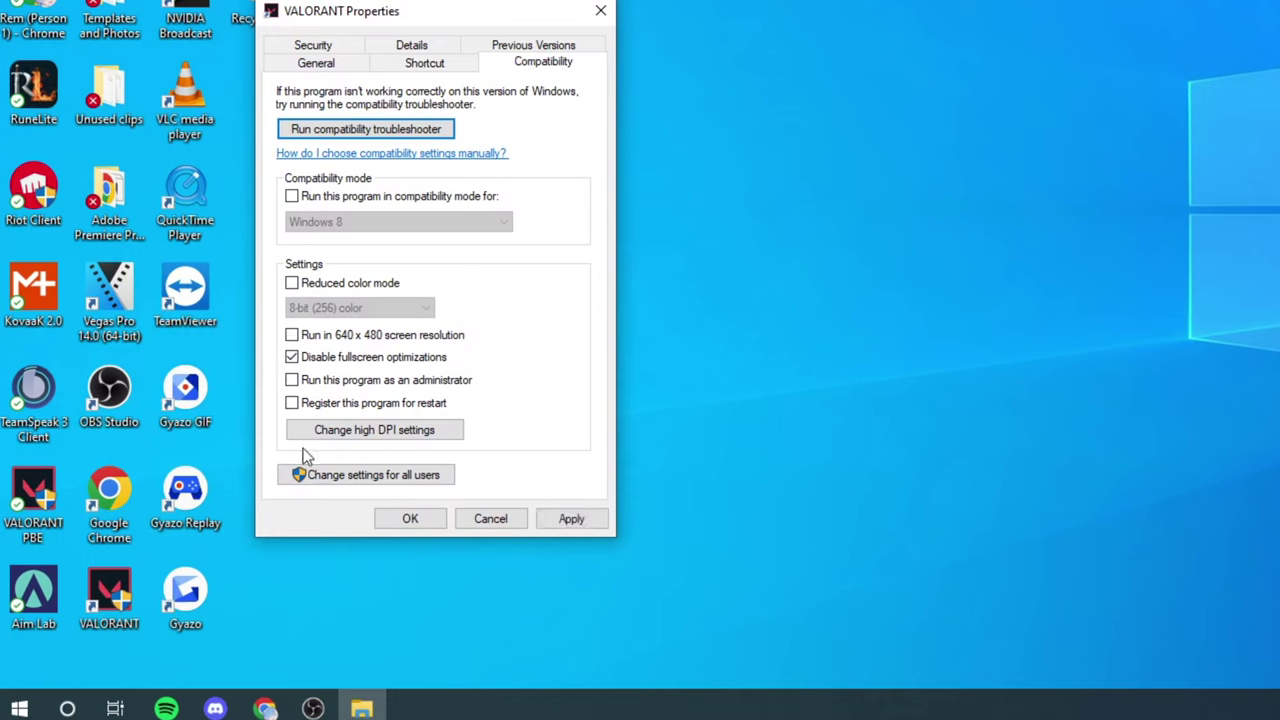
{"action": "left_click", "coordinate": [390, 440]}
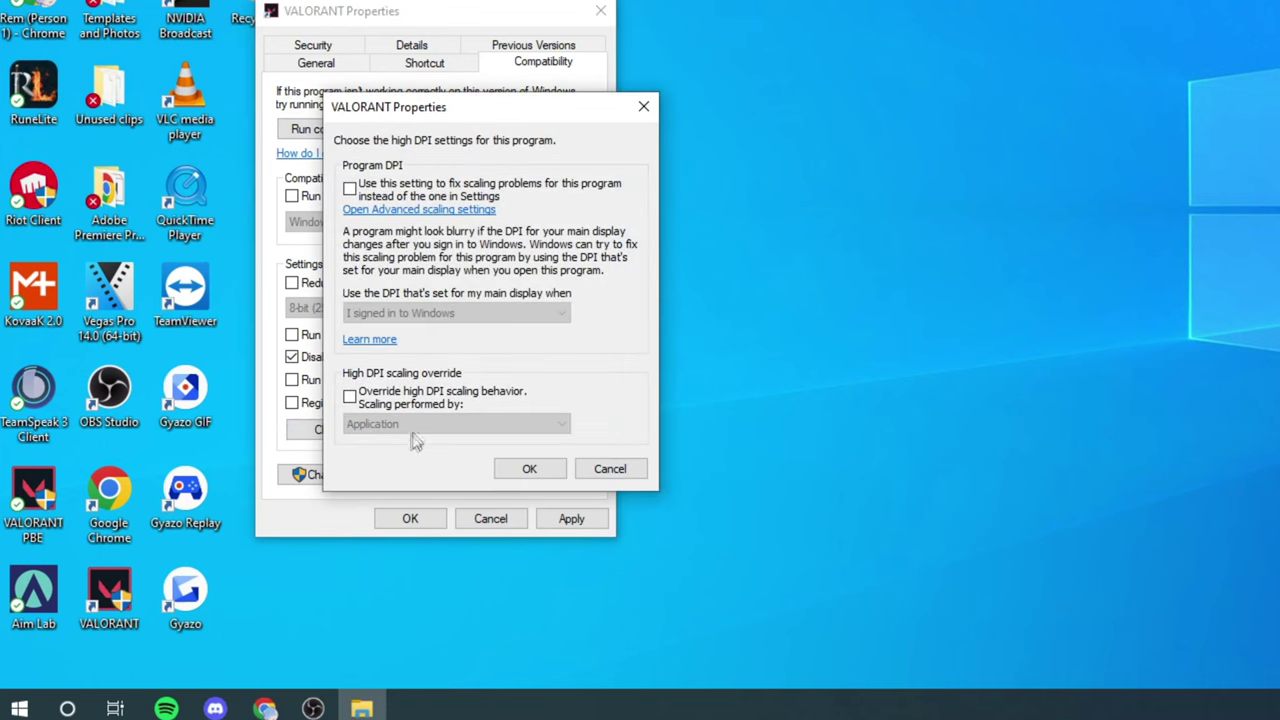
{"action": "left_click", "coordinate": [350, 397]}
{"action": "left_click", "coordinate": [528, 472]}
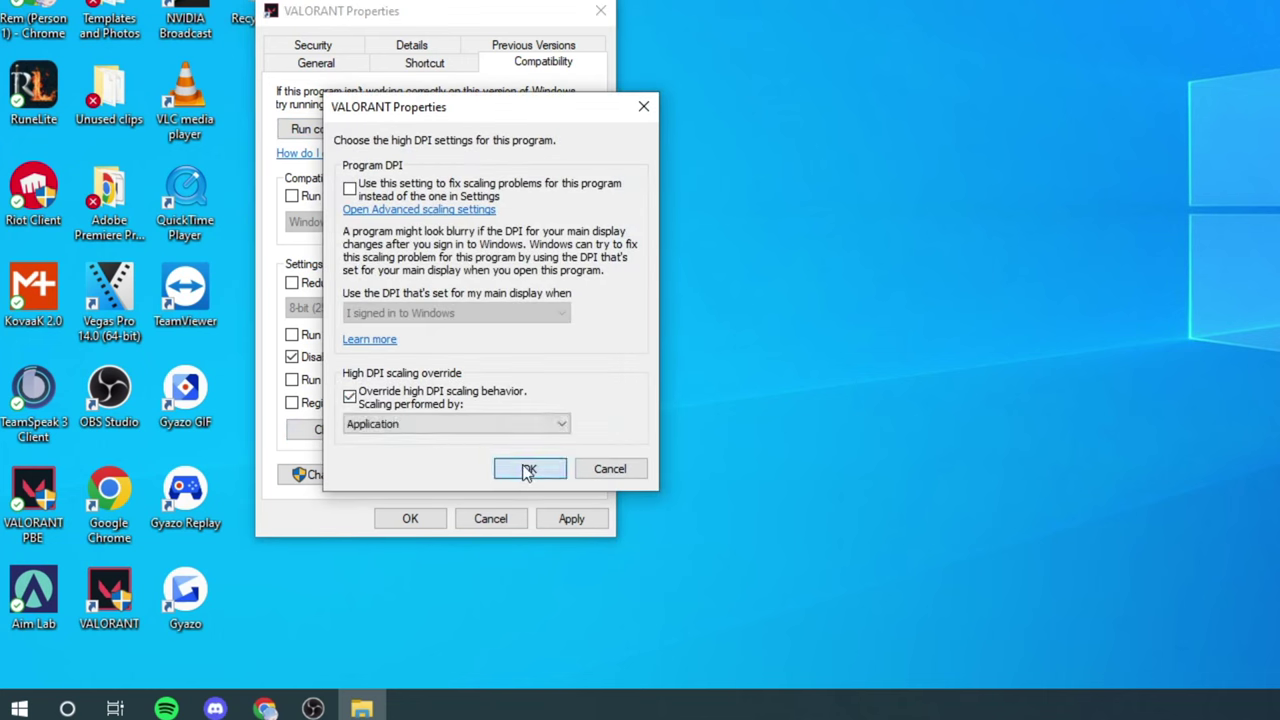
{"action": "left_click", "coordinate": [548, 520]}
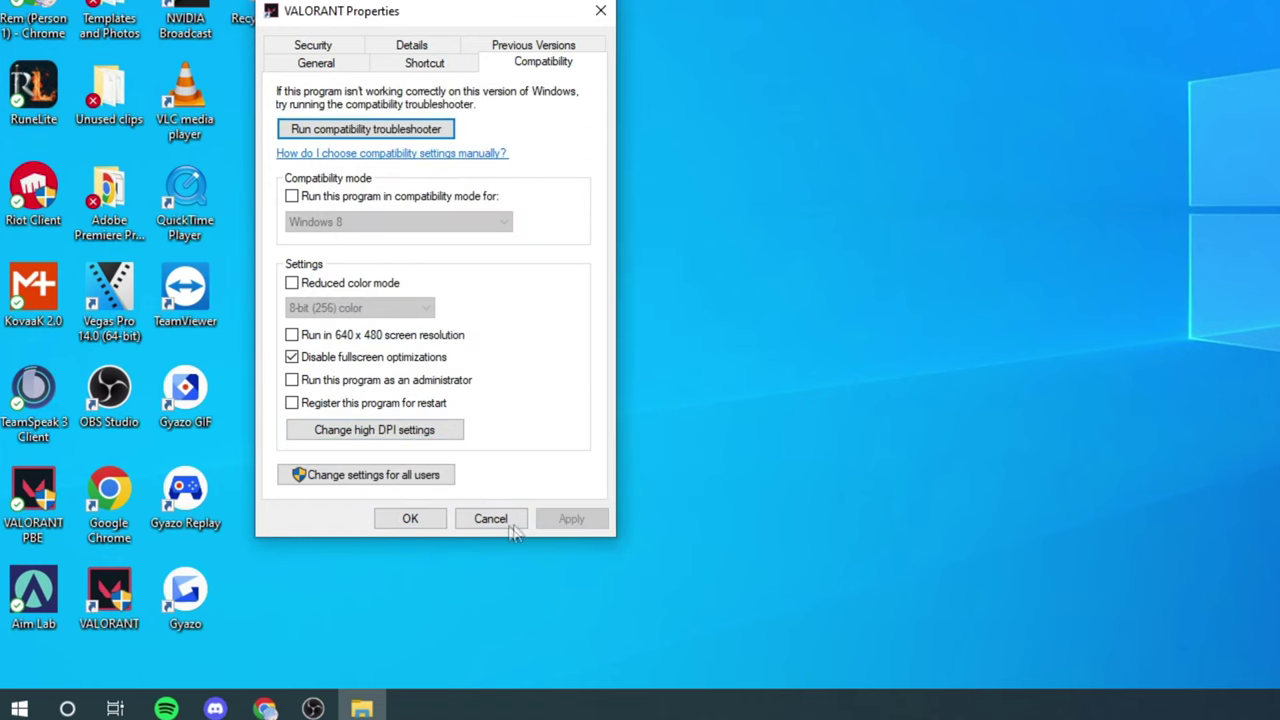
{"action": "left_click", "coordinate": [412, 520]}
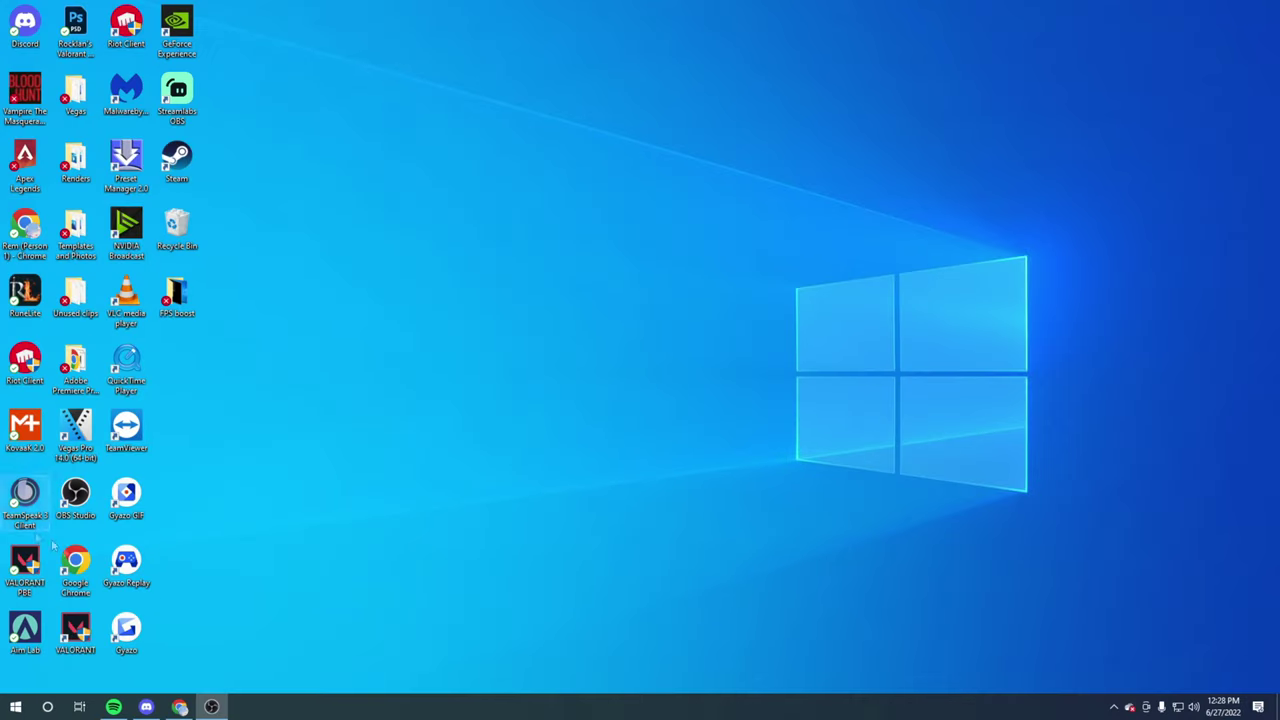
Launch Settings and go to the System section
{"action": "left_click", "coordinate": [19, 708]}
{"action": "type", "text": "se"}
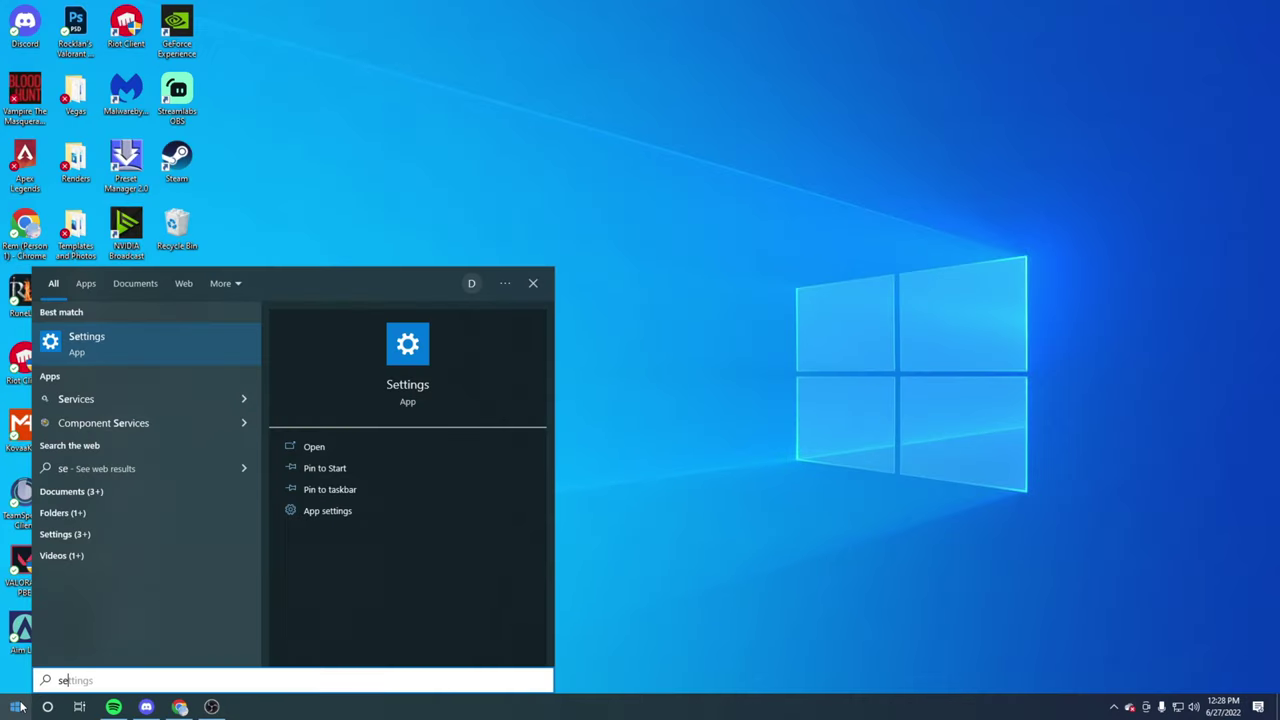
{"action": "key", "text": "Return"}
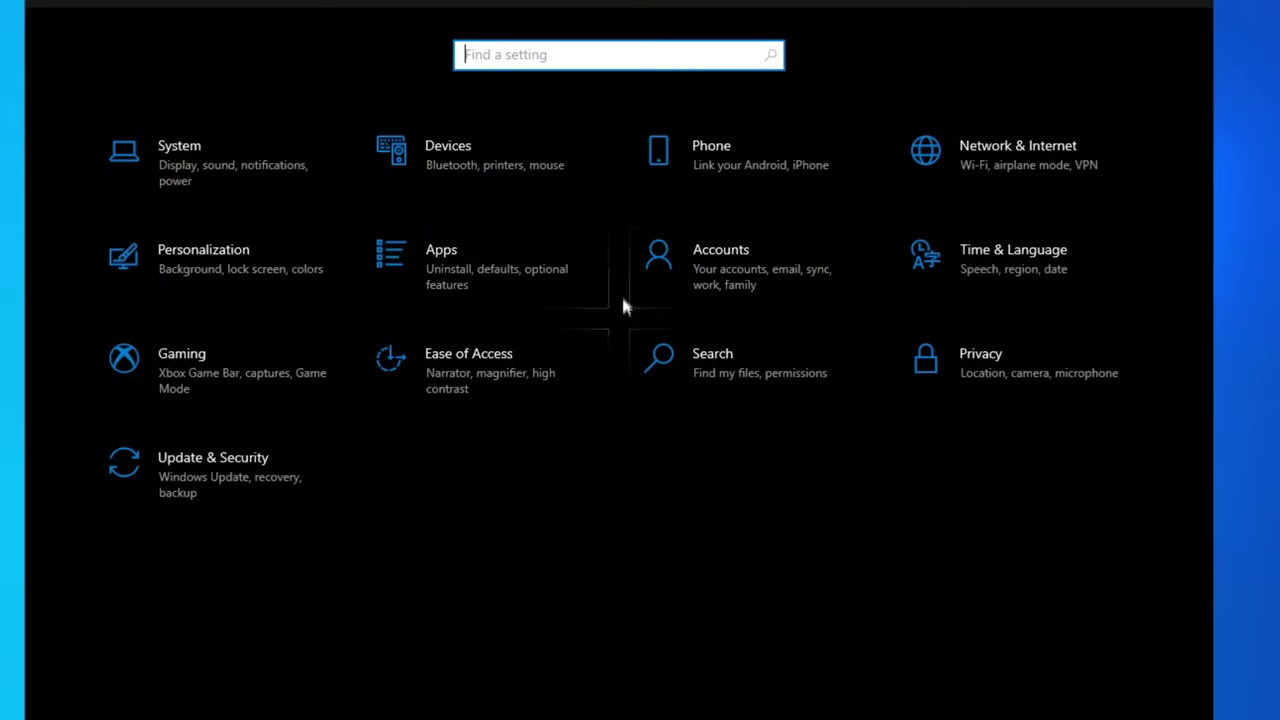
{"action": "left_click", "coordinate": [296, 186]}
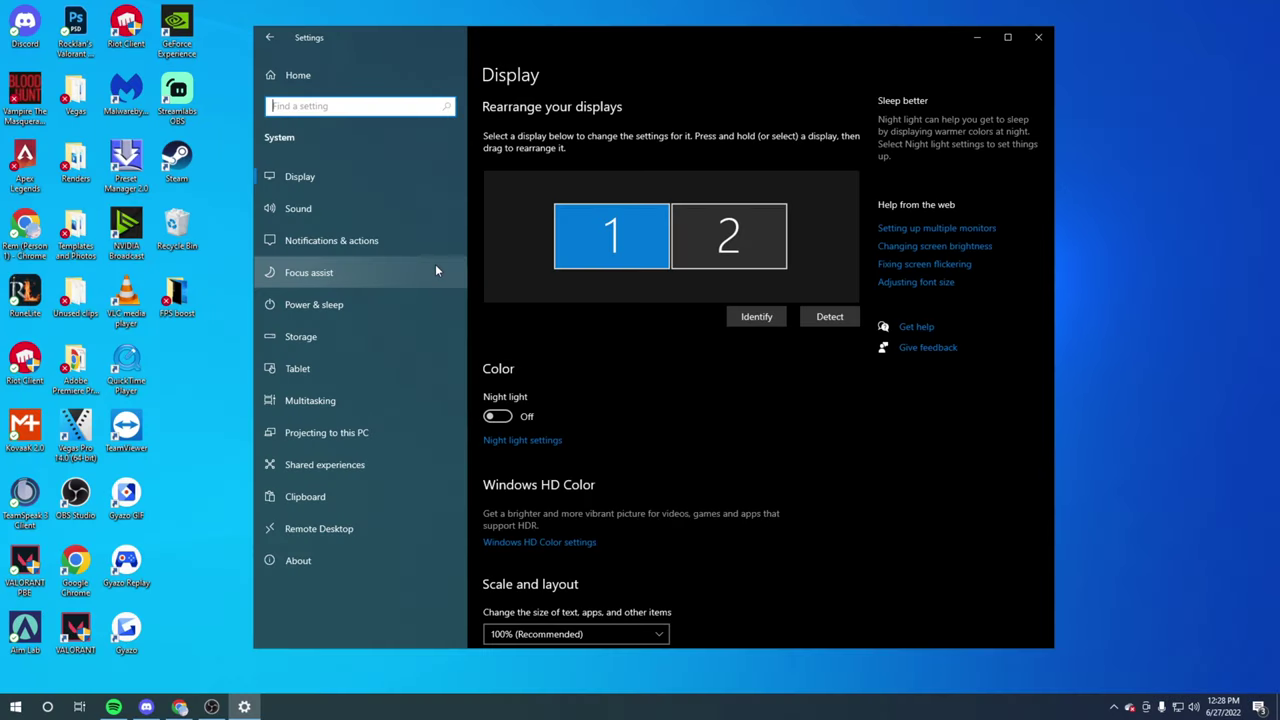
Open Performance Options from About > Advanced system settings
{"action": "left_click", "coordinate": [298, 561]}
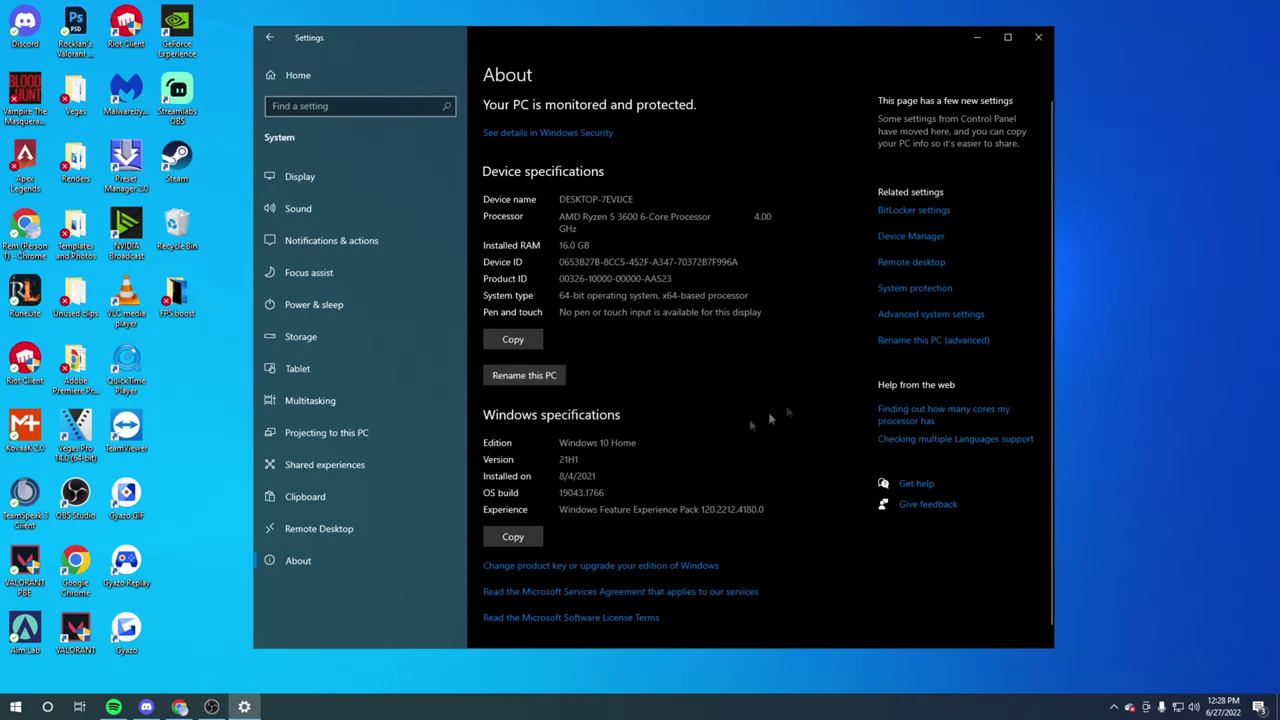
{"action": "left_click", "coordinate": [925, 316]}
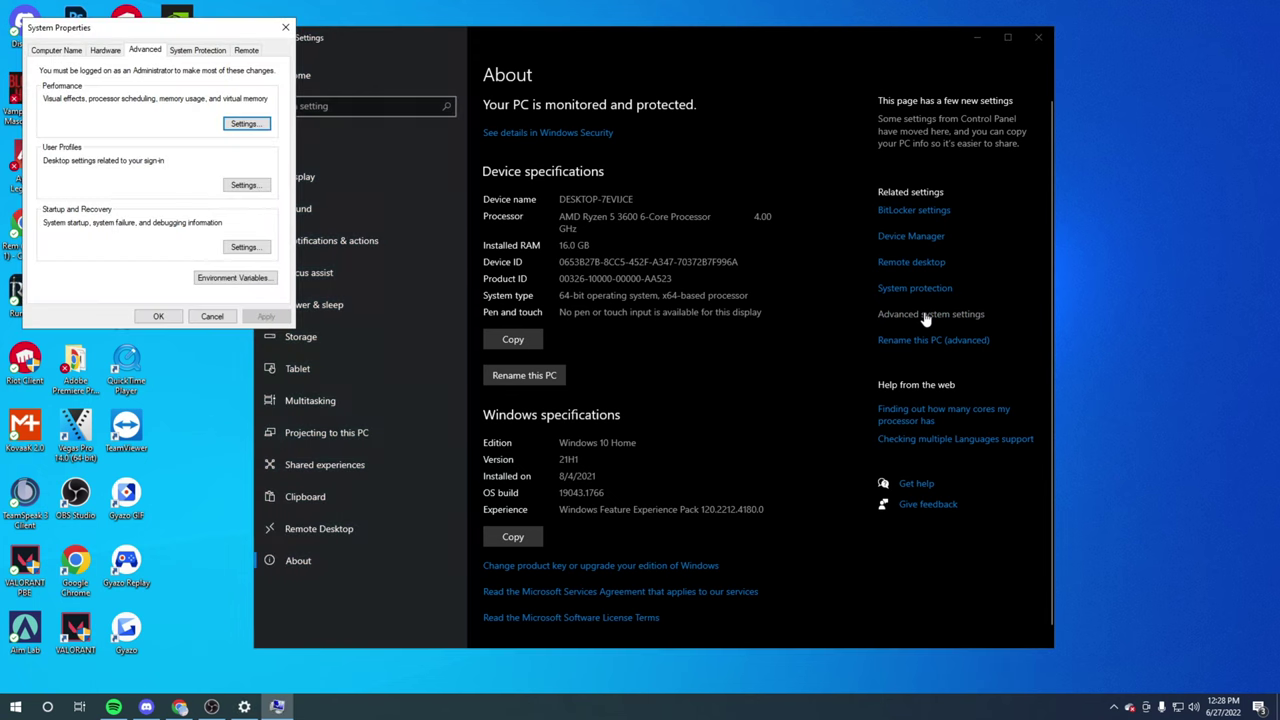
{"action": "left_click_drag", "start_coordinate": [160, 35], "coordinate": [396, 69]}
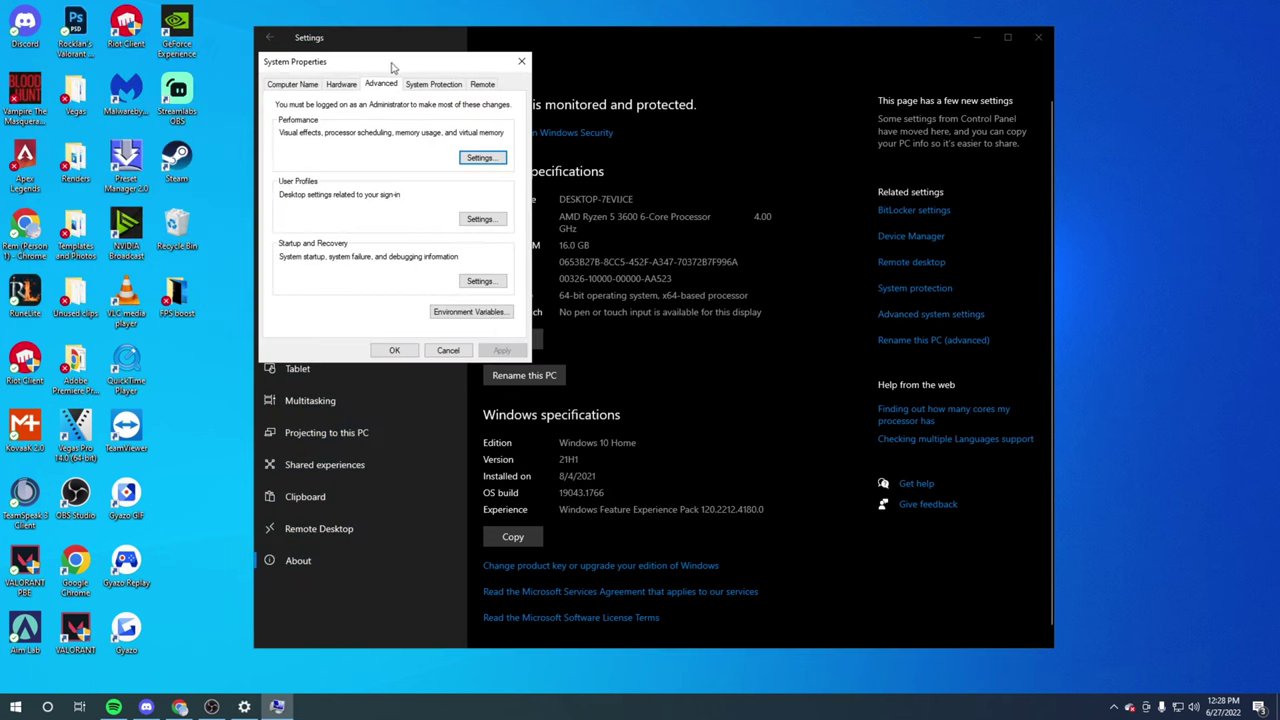
{"action": "left_click", "coordinate": [475, 160]}
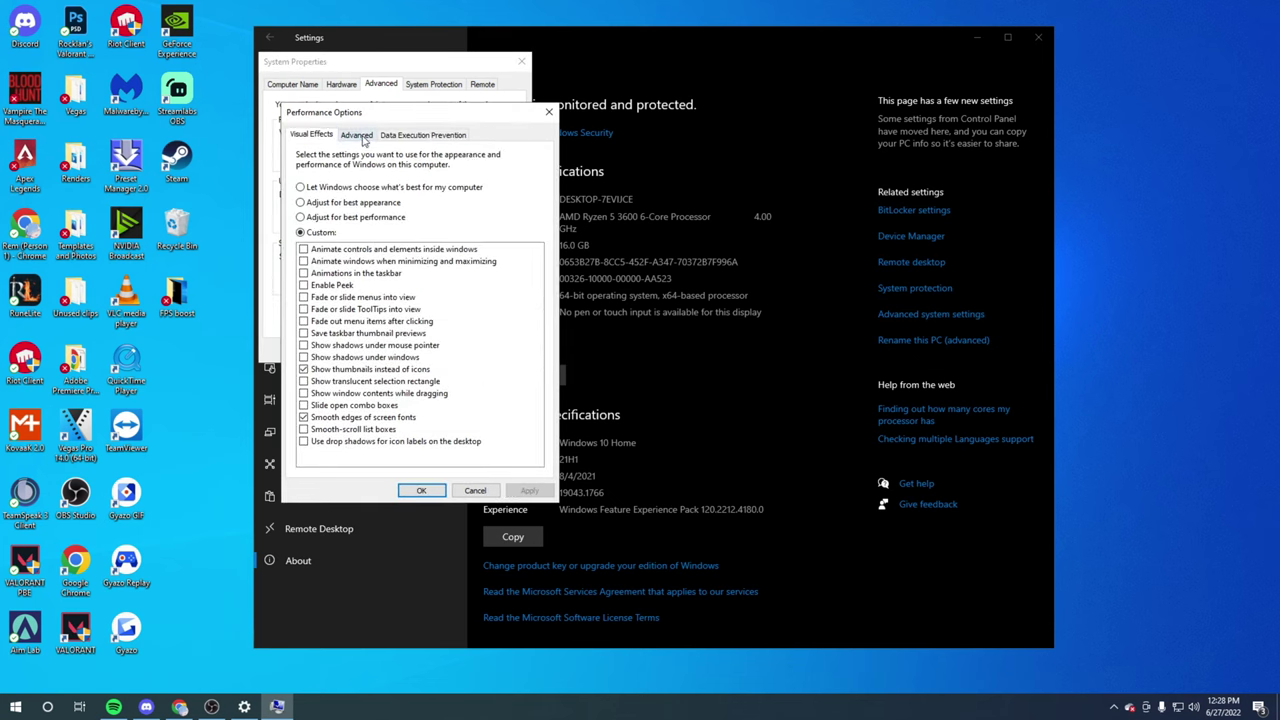
Keep only thumbnails and smooth screen-font edges in Visual Effects, apply, and close System Properties
{"action": "left_click", "coordinate": [362, 138]}
{"action": "left_click", "coordinate": [322, 137]}
{"action": "left_click", "coordinate": [304, 370]}
{"action": "left_click", "coordinate": [304, 418]}
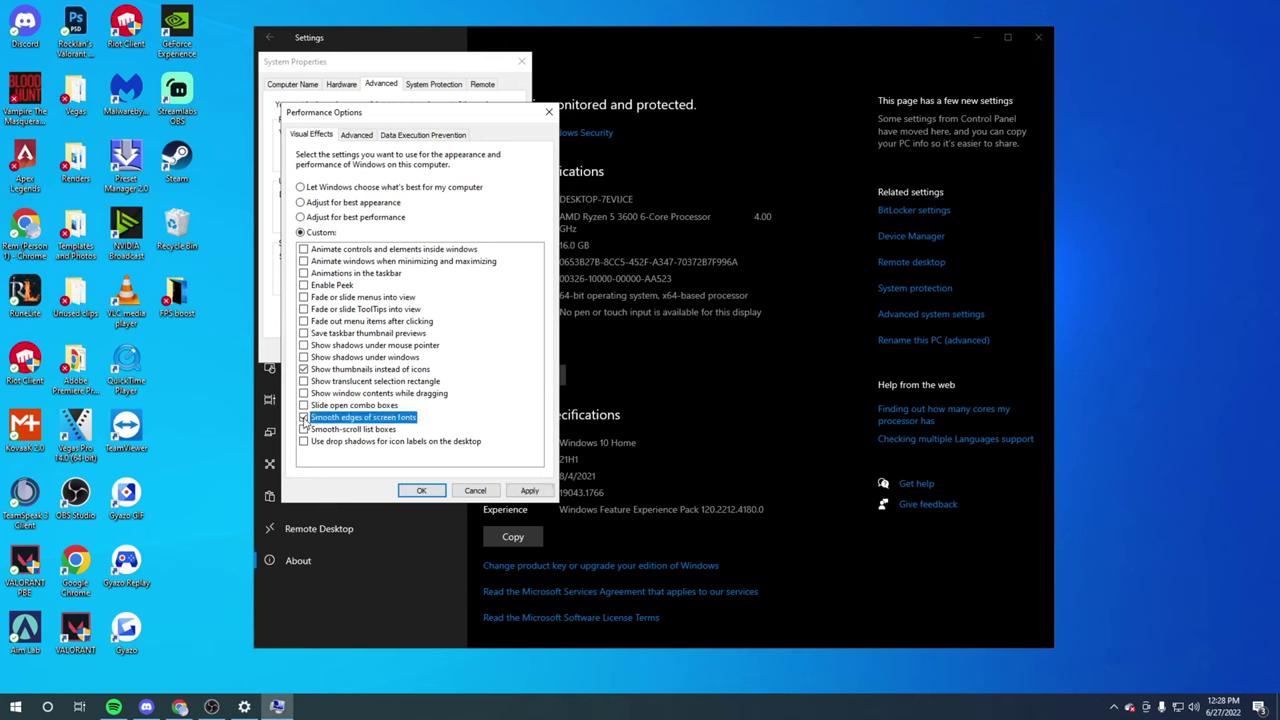
{"action": "left_click", "coordinate": [529, 490]}
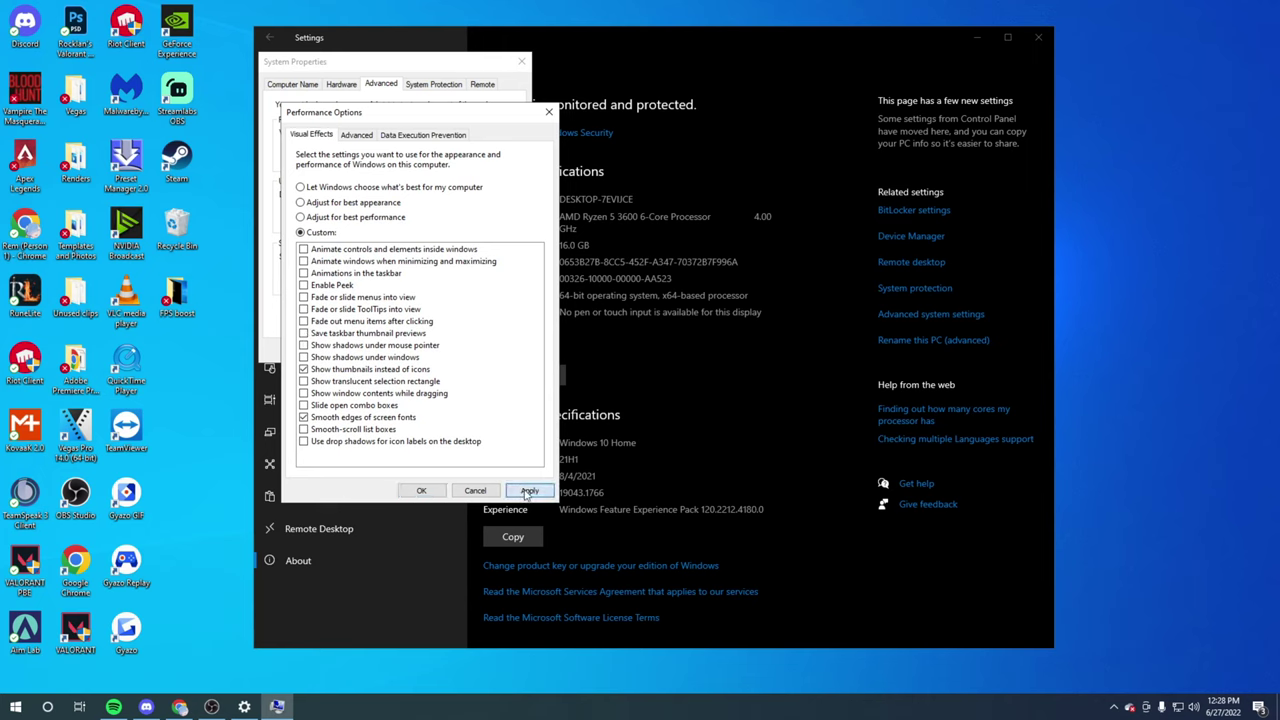
{"action": "left_click", "coordinate": [431, 492]}
{"action": "left_click", "coordinate": [521, 61]}
Close Settings and open the AppData folder via Run
{"action": "left_click", "coordinate": [1036, 38]}
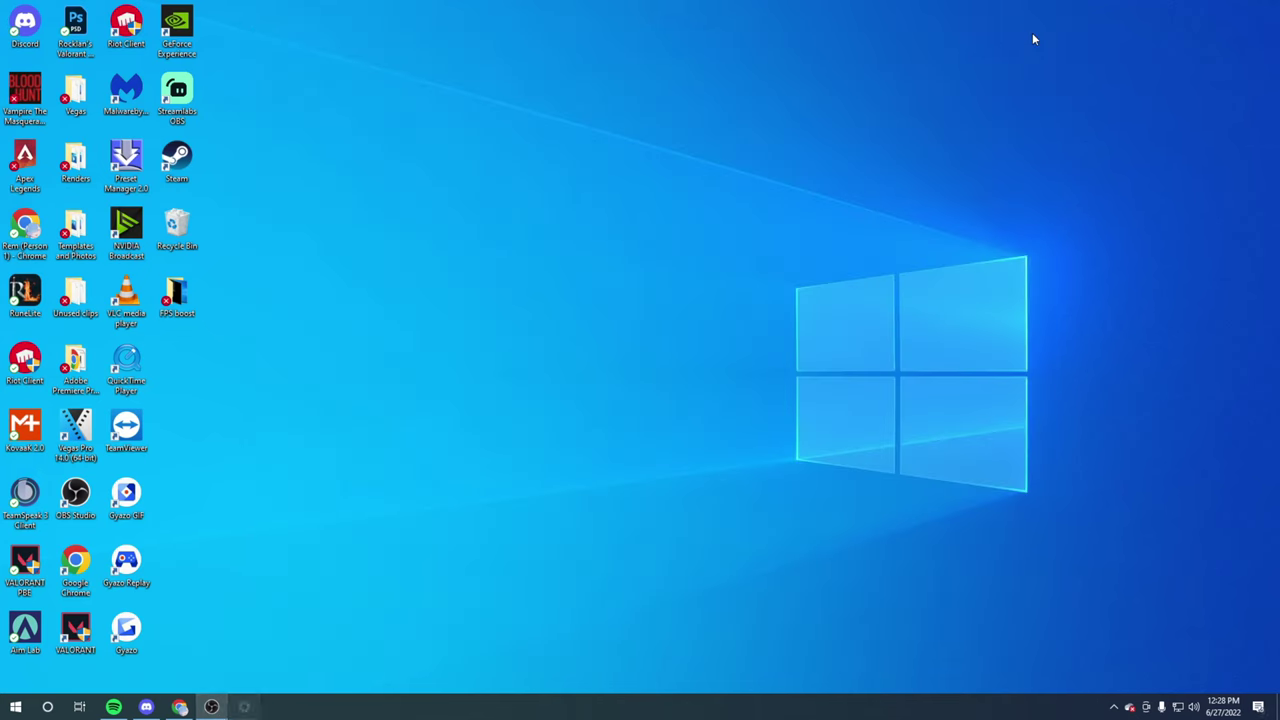
{"action": "key", "text": "super"}
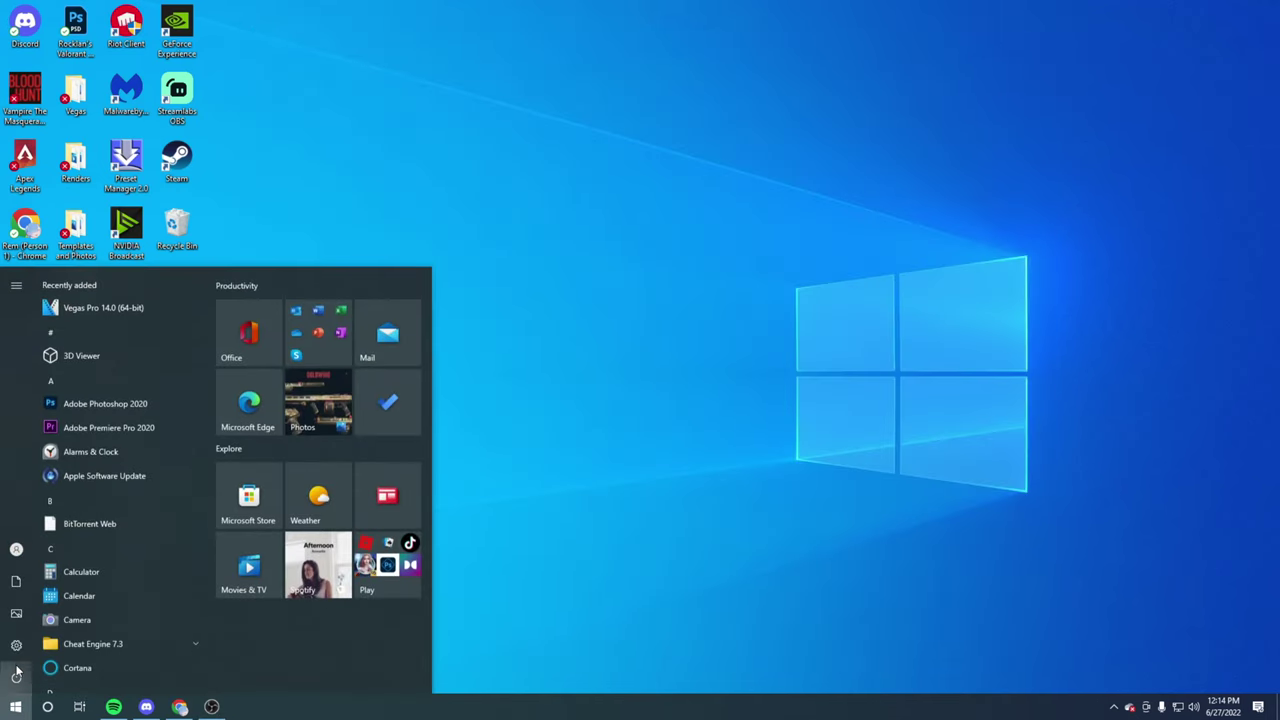
{"action": "type", "text": "run"}
{"action": "left_click", "coordinate": [106, 399]}
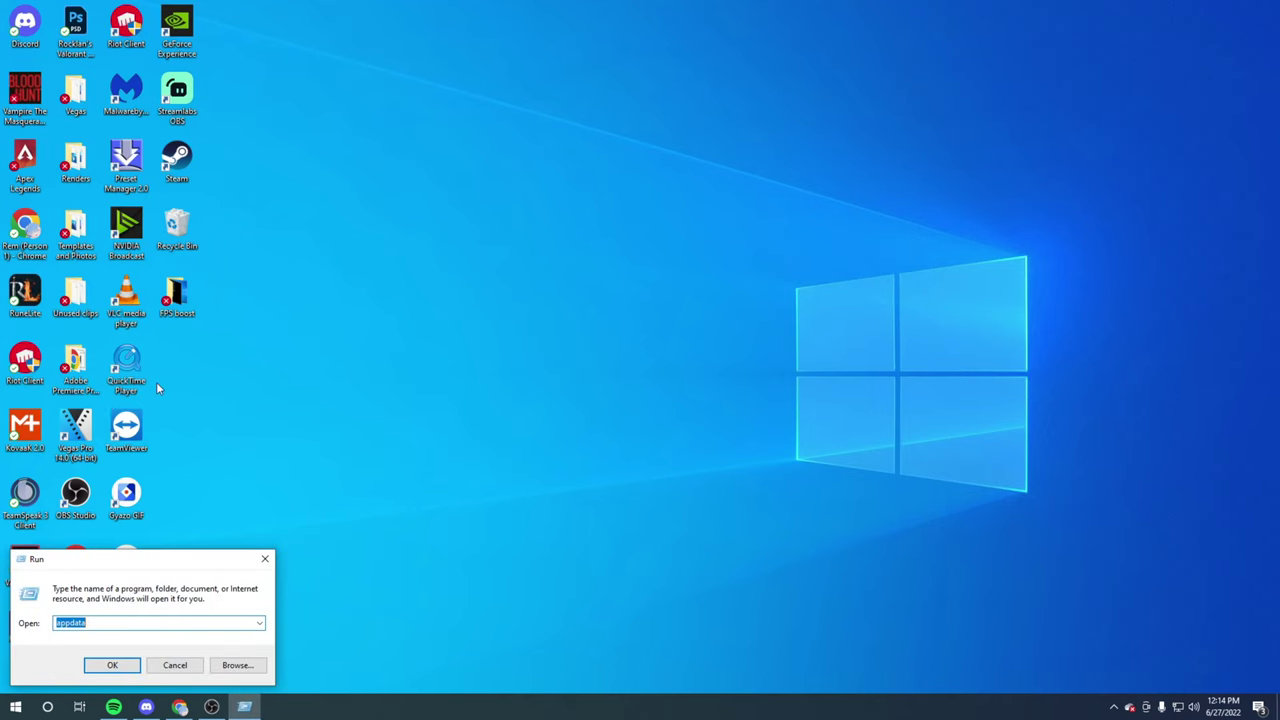
{"action": "left_click", "coordinate": [112, 666]}
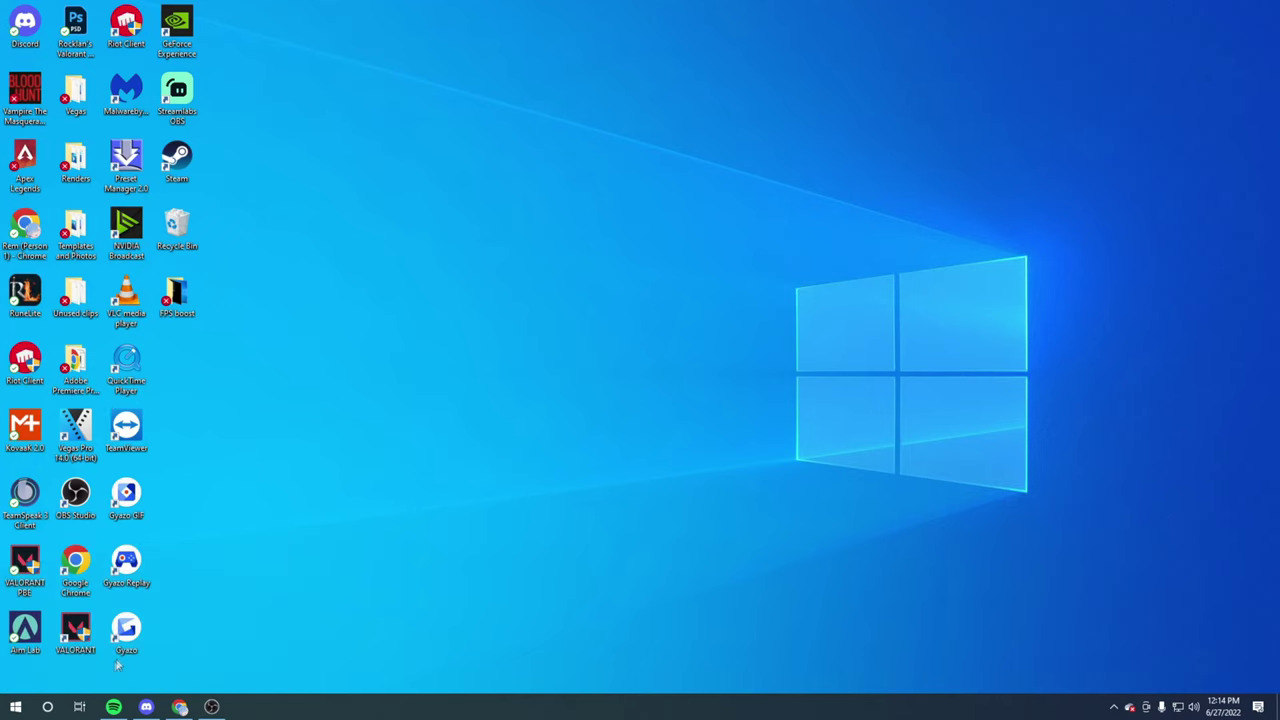
Open GameUserSettings in Notepad from Local\VALORANT\Saved\Config\profile\Windows
{"action": "double_click", "coordinate": [459, 231]}
{"action": "scroll", "coordinate": [420, 340], "scroll_direction": "down", "scroll_amount": 12}
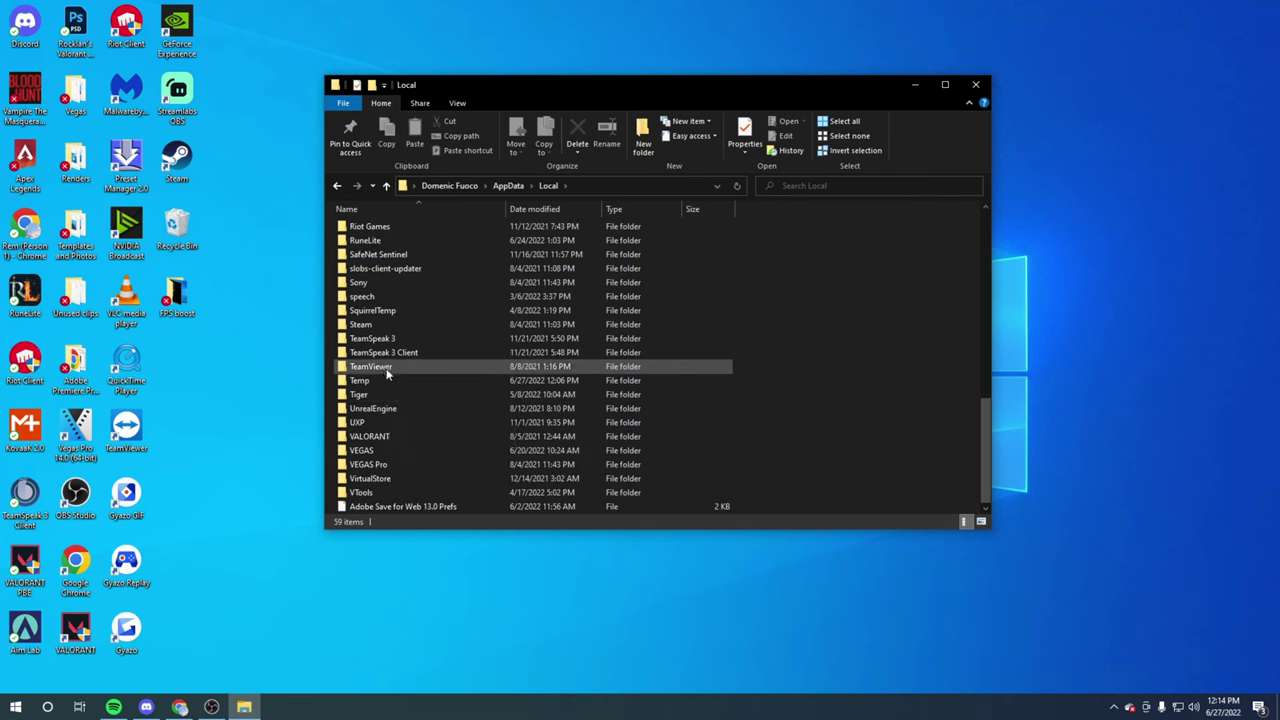
{"action": "double_click", "coordinate": [378, 436]}
{"action": "double_click", "coordinate": [393, 228]}
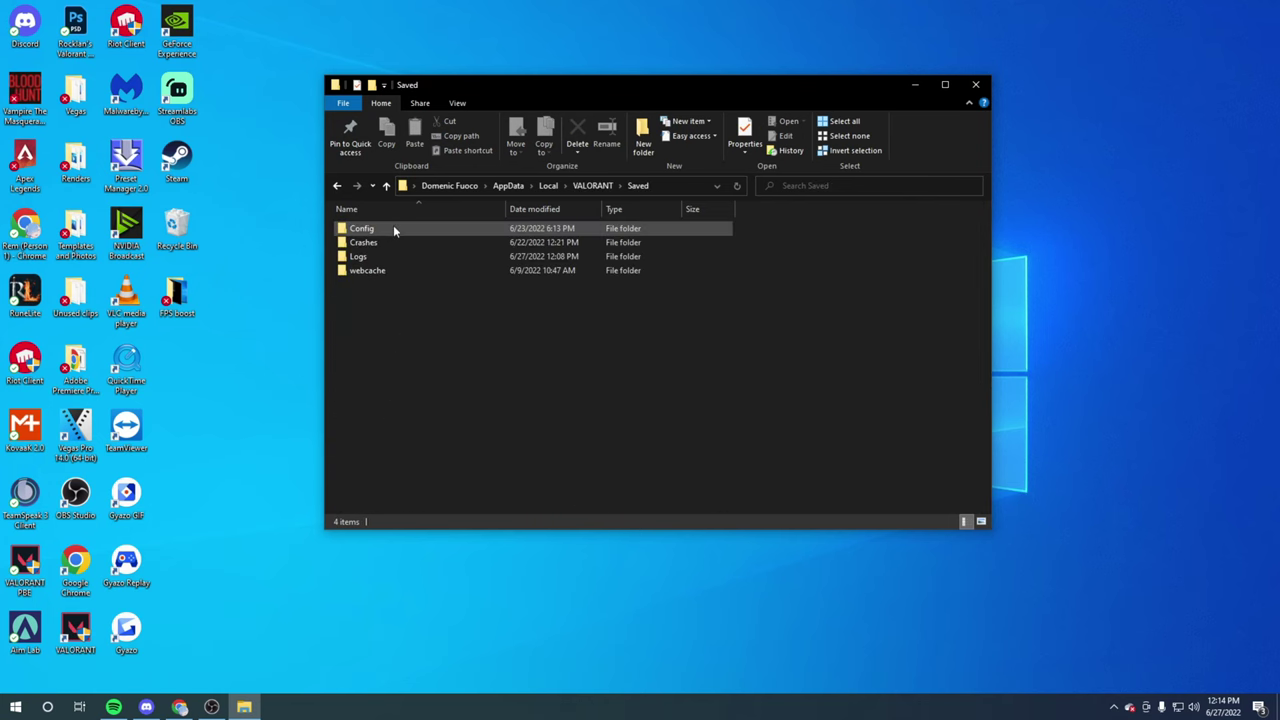
{"action": "double_click", "coordinate": [392, 226]}
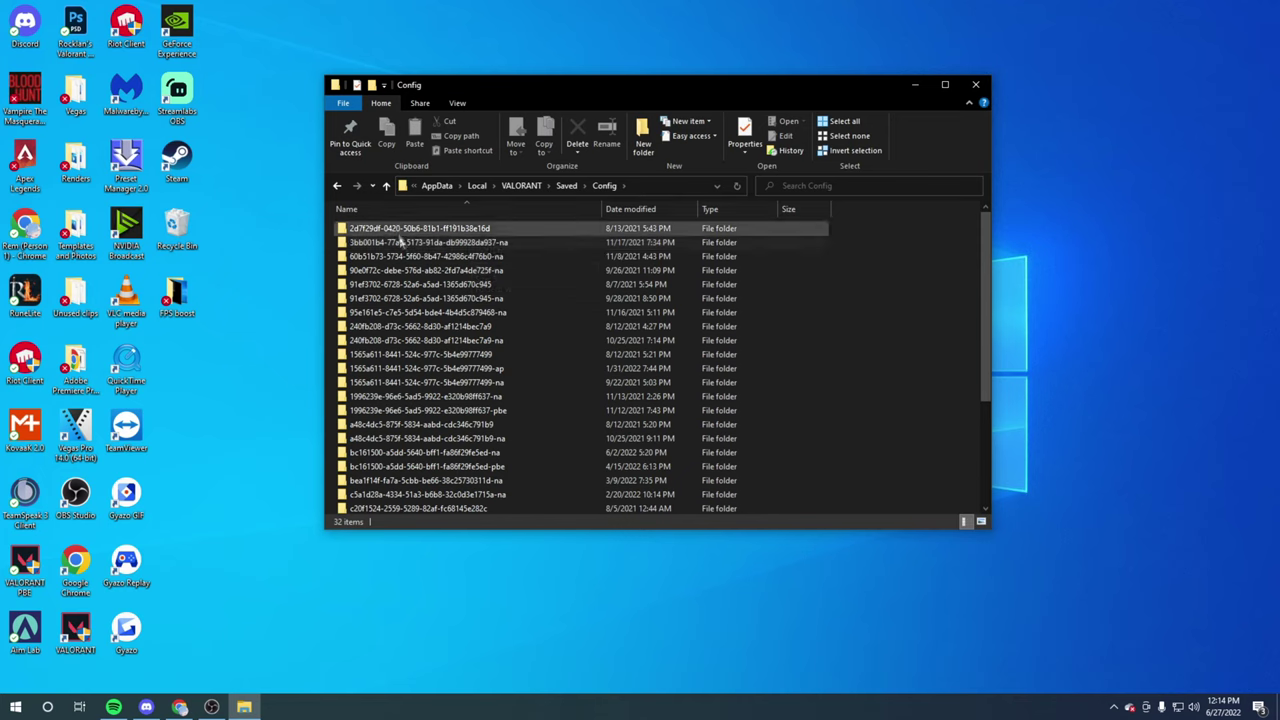
{"action": "left_click", "coordinate": [444, 244]}
{"action": "double_click", "coordinate": [444, 244]}
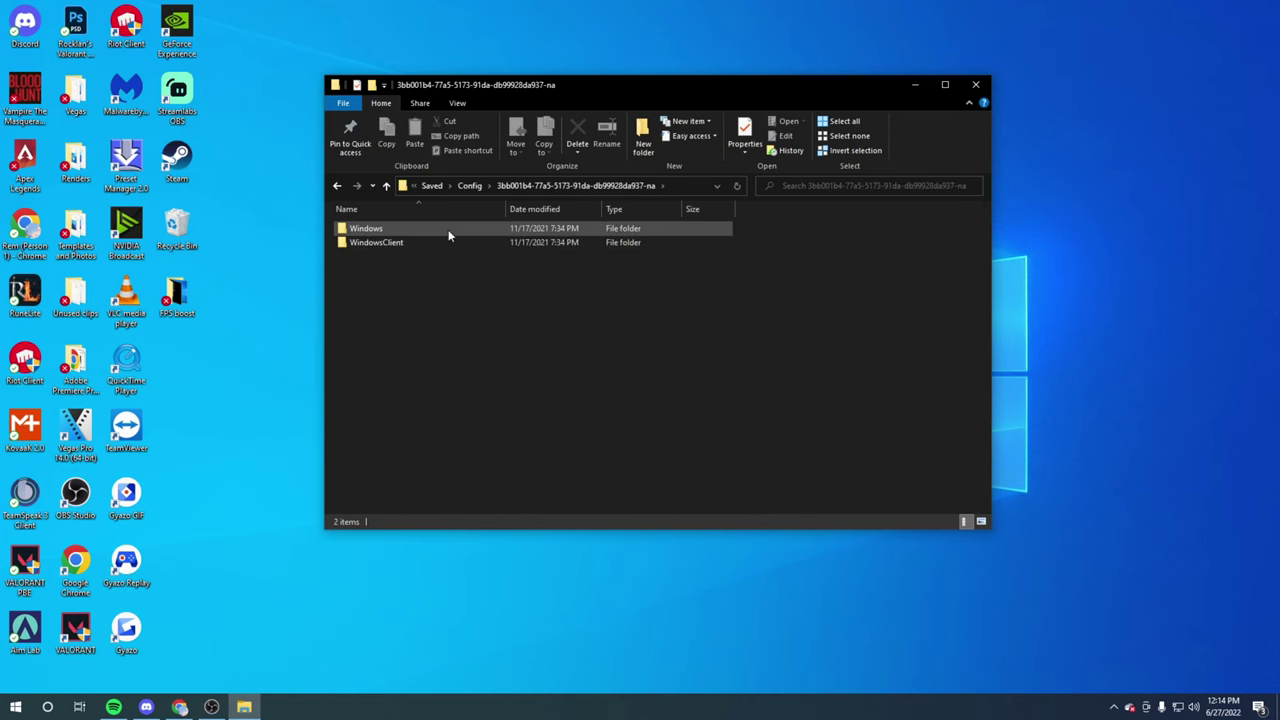
{"action": "double_click", "coordinate": [449, 235]}
{"action": "left_click", "coordinate": [438, 232]}
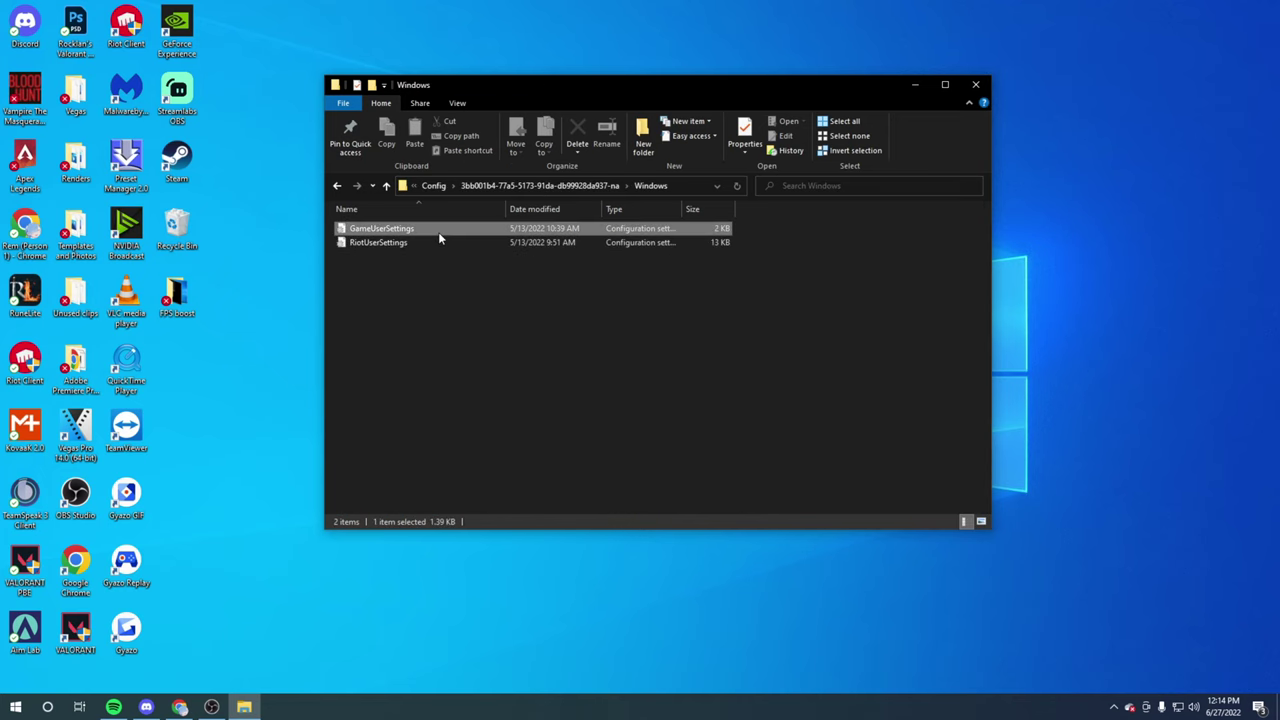
{"action": "double_click", "coordinate": [438, 232]}
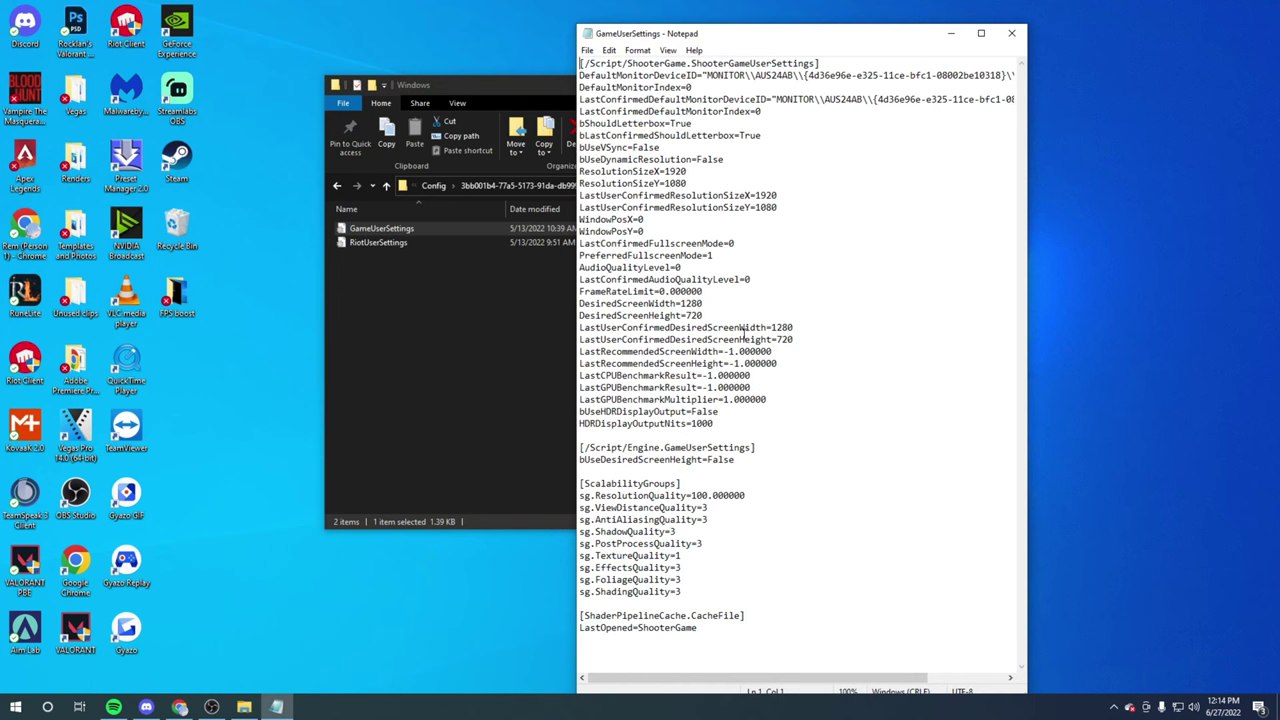
Change ViewDistanceQuality and ShadowQuality values to 0 in GameUserSettings
{"action": "left_click", "coordinate": [715, 505]}
{"action": "key", "text": "BackSpace"}
{"action": "type", "text": "0"}
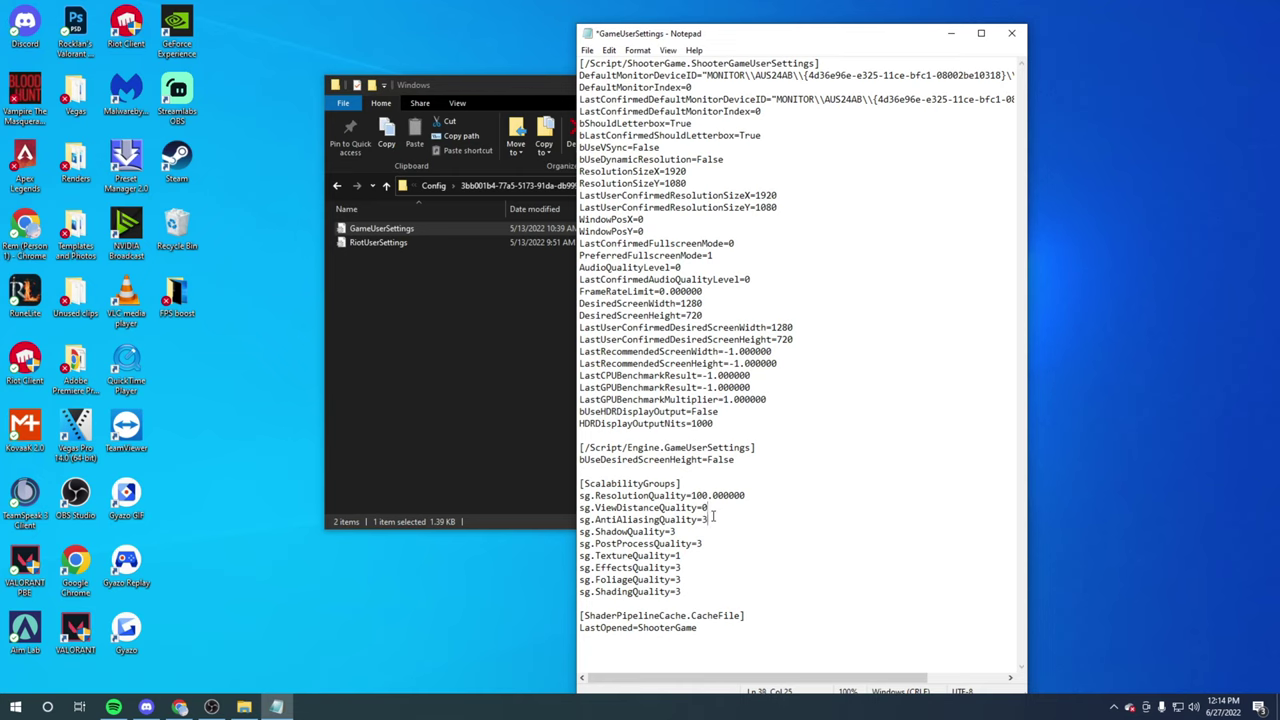
{"action": "left_click", "coordinate": [699, 532]}
{"action": "type", "text": "0"}
Save GameUserSettings, then close Notepad and the Config folder window
{"action": "left_click", "coordinate": [587, 50]}
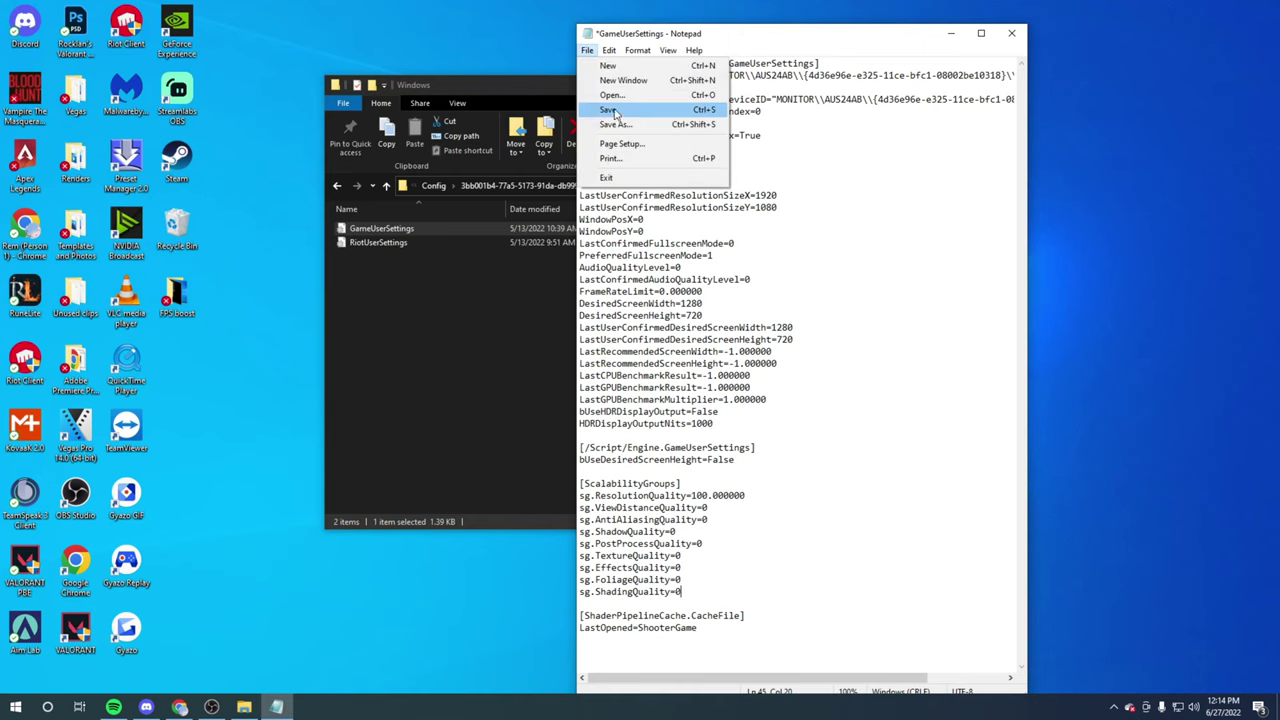
{"action": "left_click", "coordinate": [617, 112]}
{"action": "left_click", "coordinate": [1011, 33]}
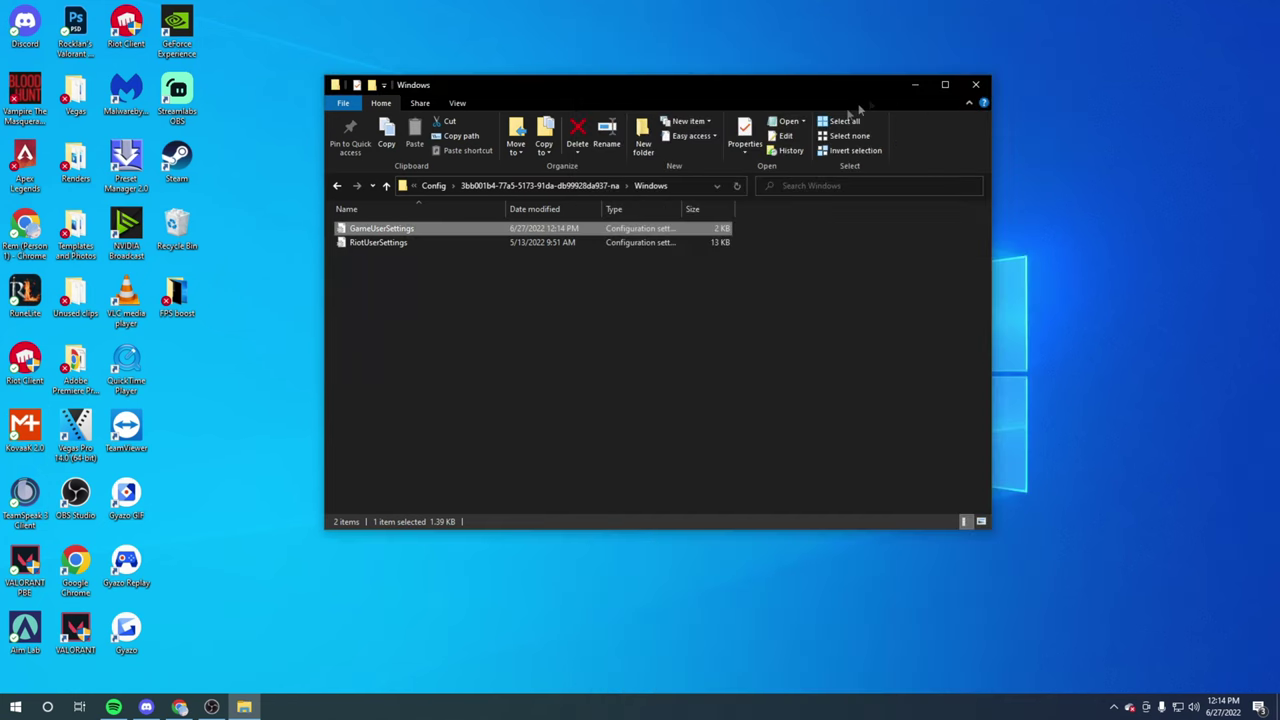
{"action": "left_click", "coordinate": [975, 88]}
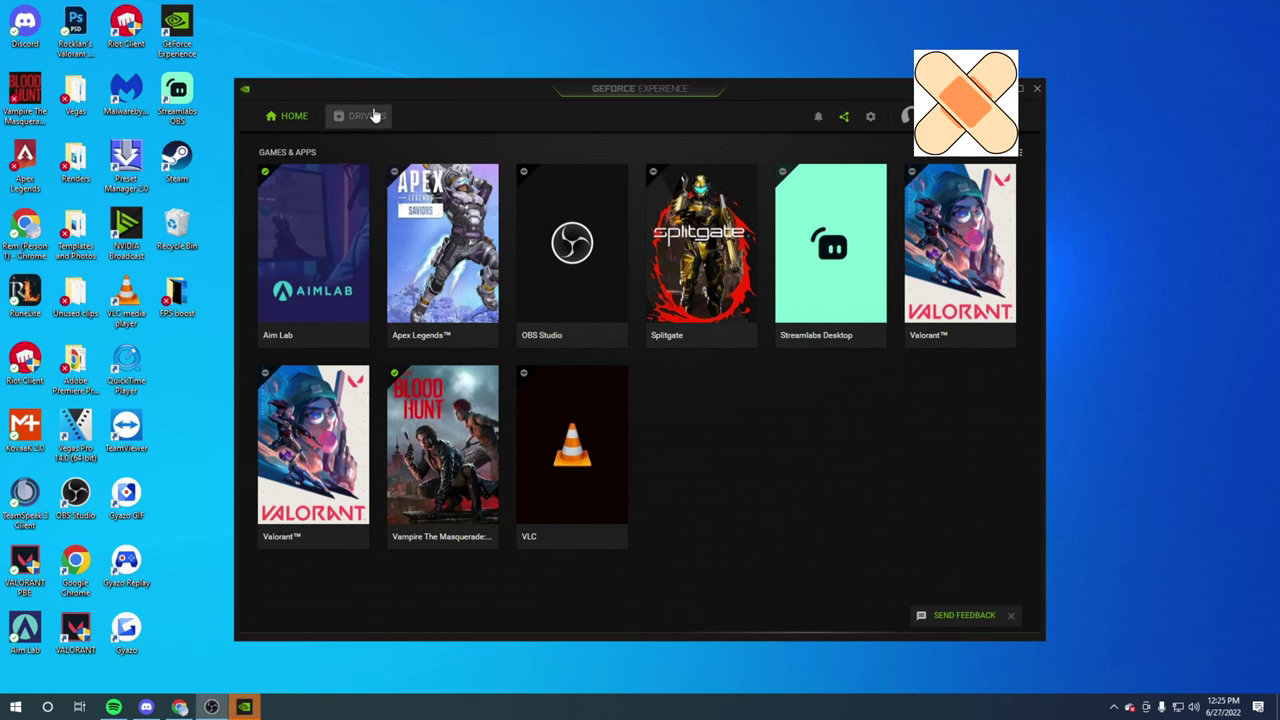
Check the DRIVERS tab, confirming Game Ready Driver 516.40 is the latest
{"action": "left_click", "coordinate": [371, 115]}
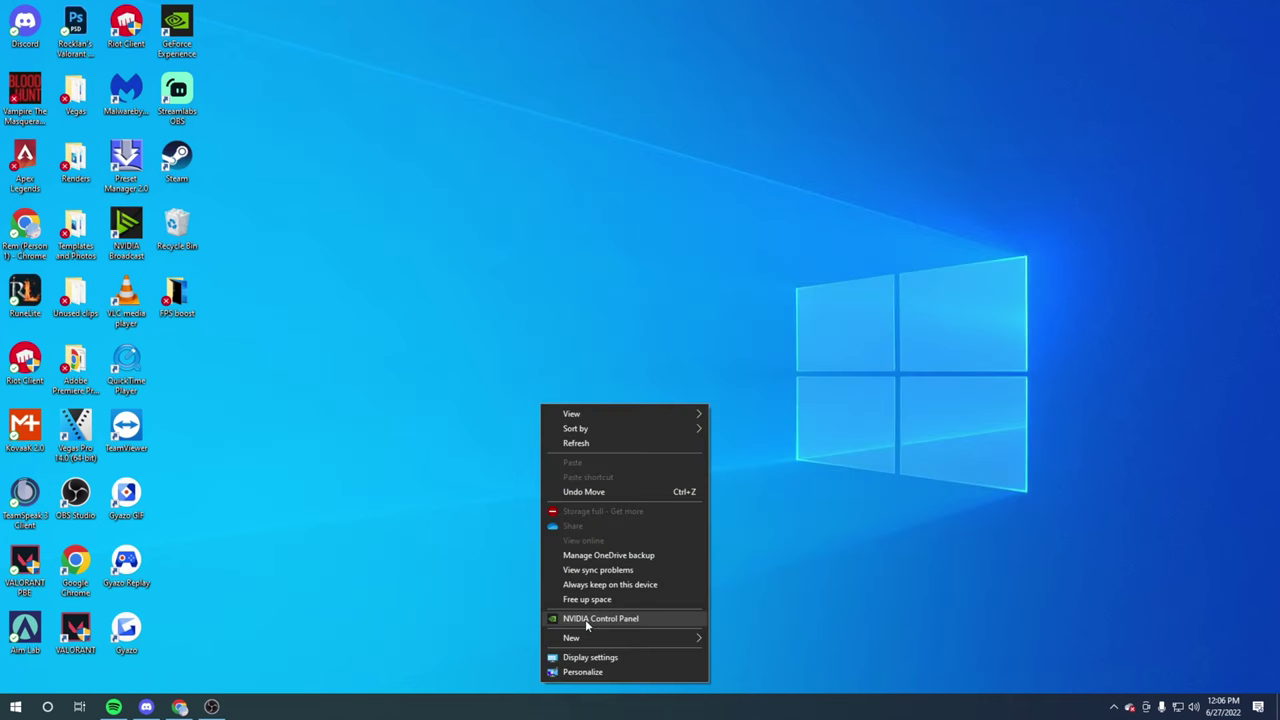
In NVIDIA Control Panel's global 3D settings, set Power management mode to Prefer maximum performance
{"action": "left_click", "coordinate": [585, 619]}
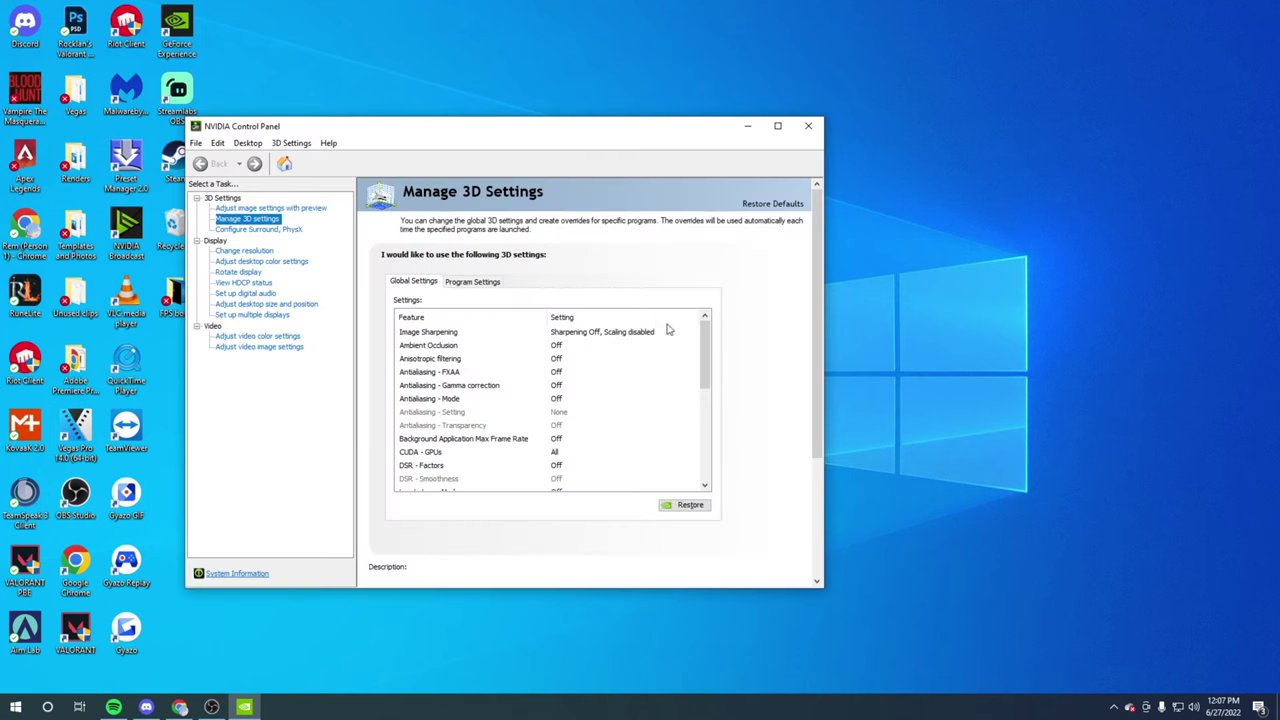
{"action": "left_click_drag", "start_coordinate": [706, 338], "coordinate": [706, 427]}
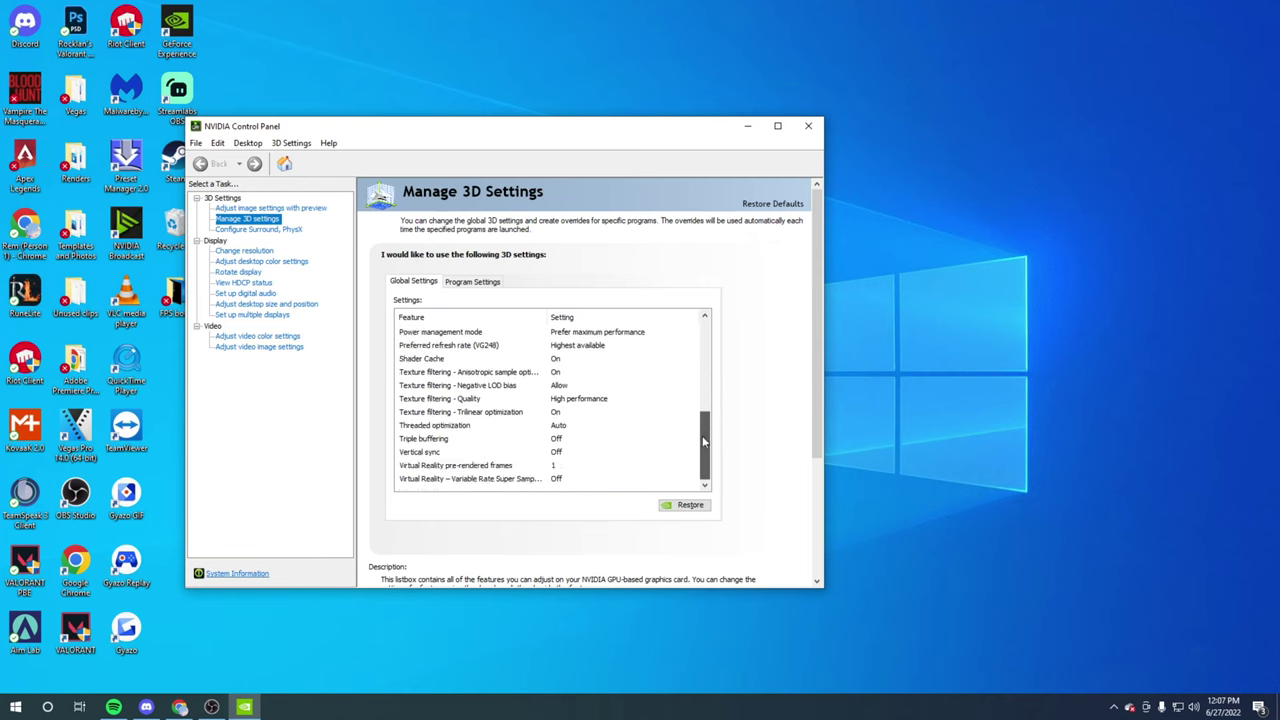
{"action": "left_click_drag", "start_coordinate": [704, 433], "coordinate": [705, 418]}
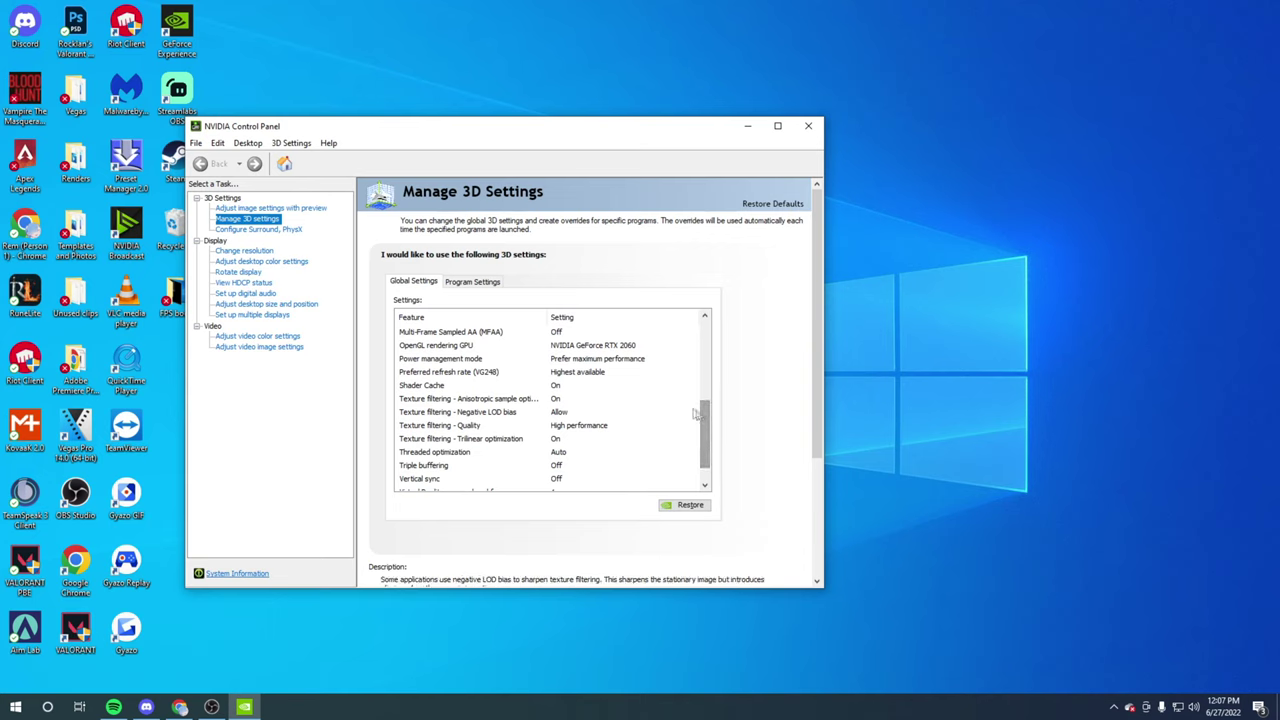
{"action": "left_click", "coordinate": [582, 360]}
{"action": "left_click", "coordinate": [582, 360]}
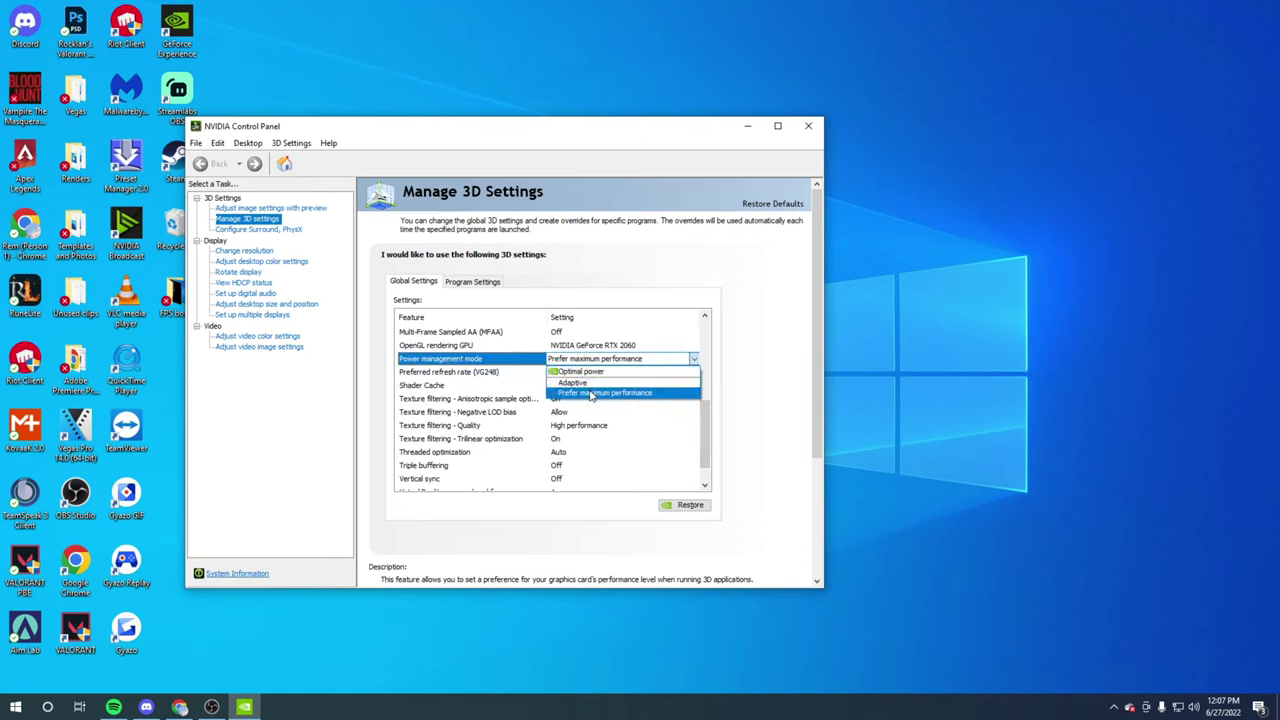
{"action": "left_click", "coordinate": [591, 394]}
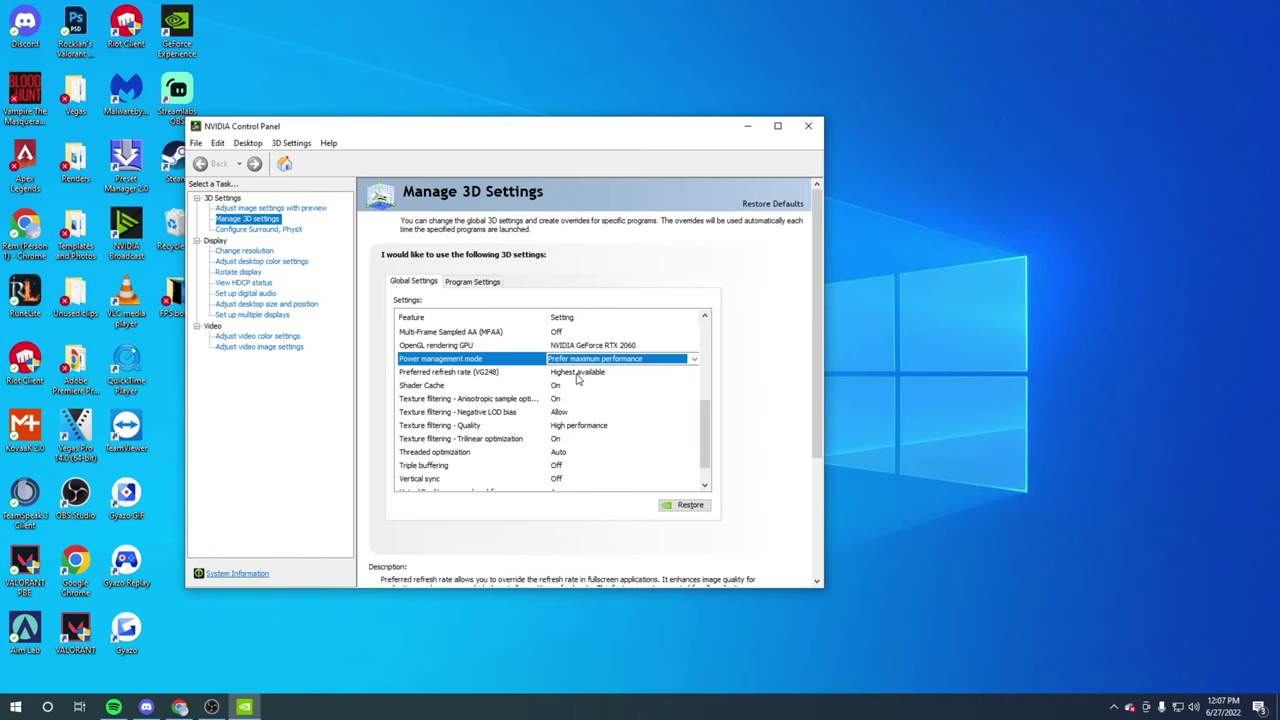
Set Preferred refresh rate to Highest available and Texture filtering - Quality to High performance
{"action": "left_click", "coordinate": [577, 375]}
{"action": "left_click", "coordinate": [577, 376]}
{"action": "left_click", "coordinate": [578, 390]}
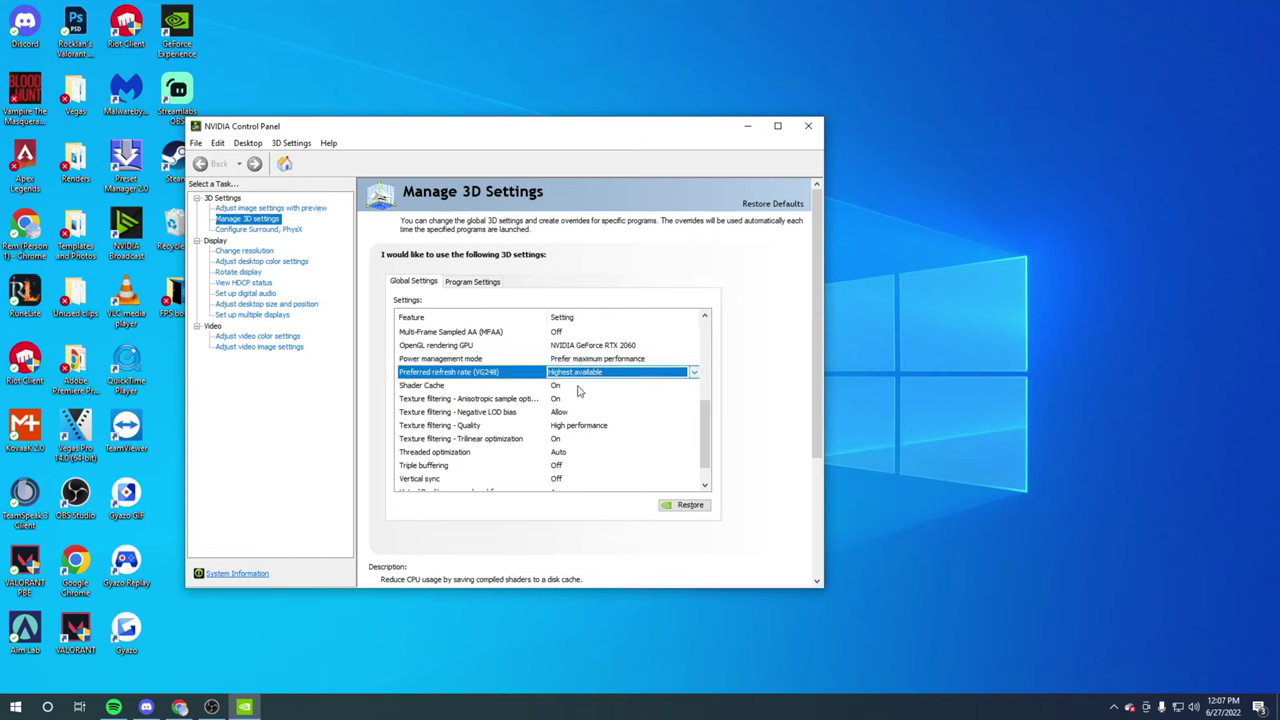
{"action": "left_click", "coordinate": [584, 428]}
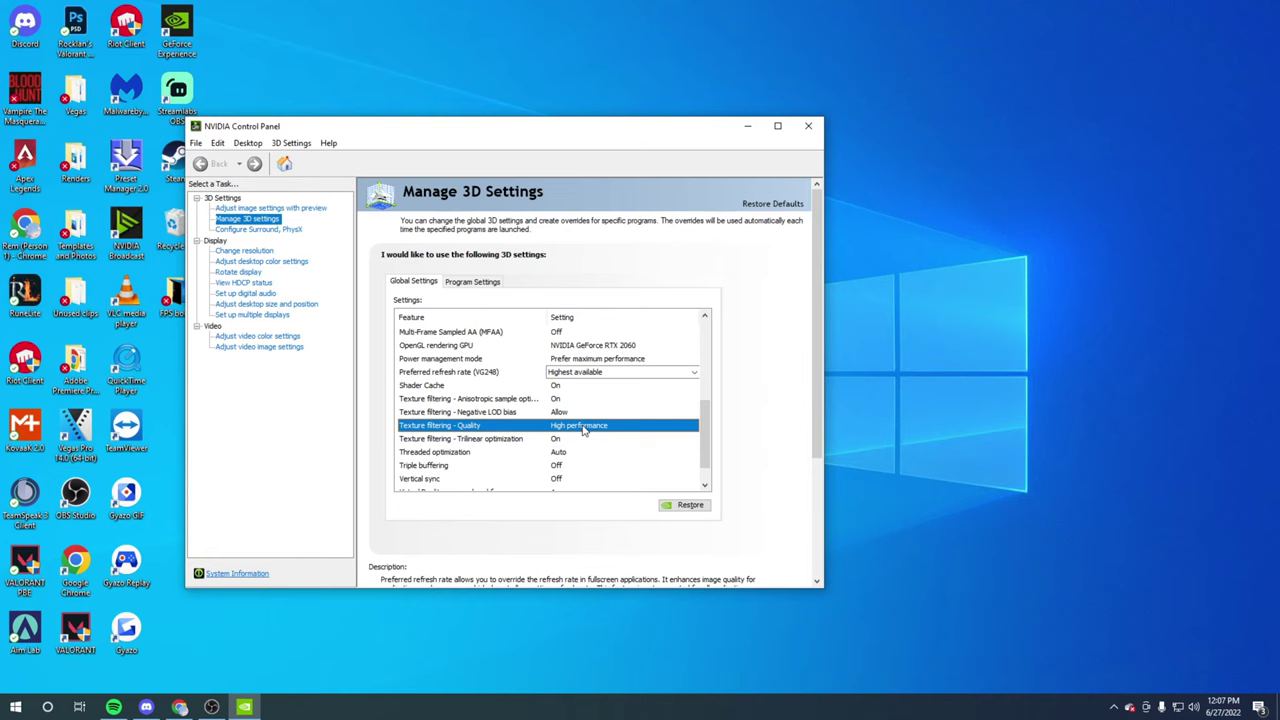
{"action": "left_click", "coordinate": [584, 428]}
{"action": "left_click", "coordinate": [600, 470]}
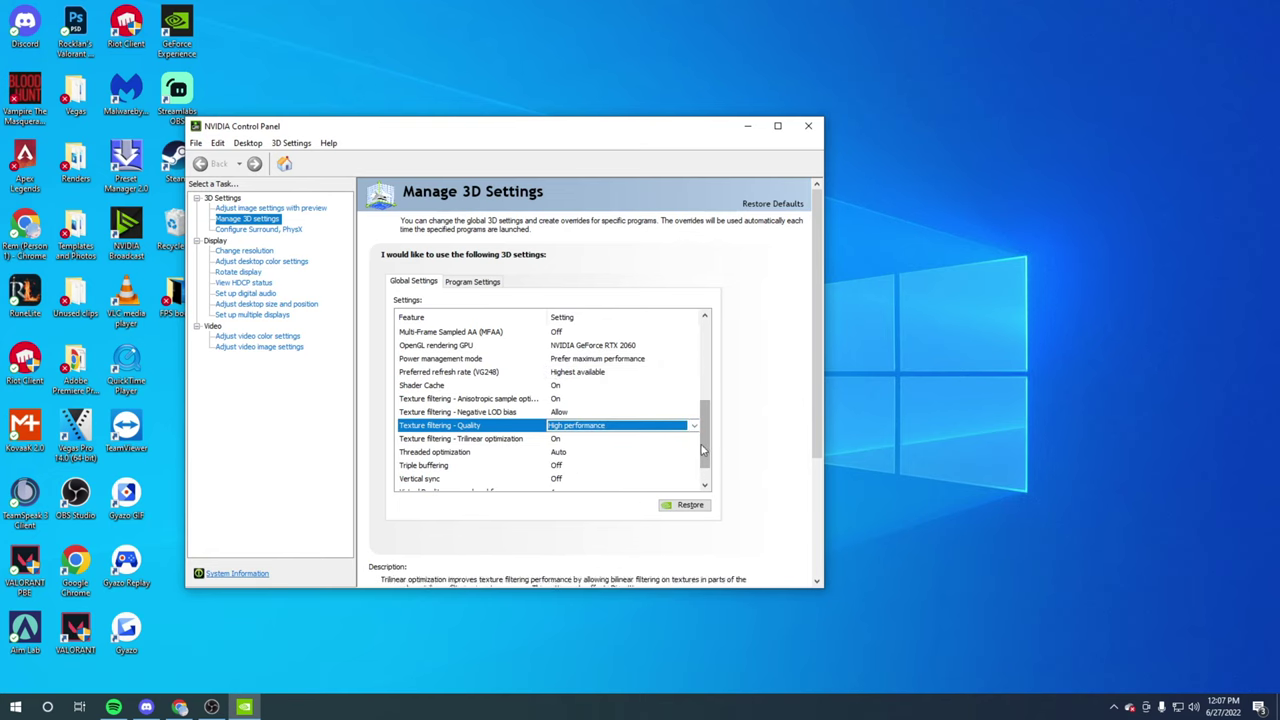
{"action": "scroll", "coordinate": [703, 452], "scroll_direction": "down", "scroll_amount": 1}
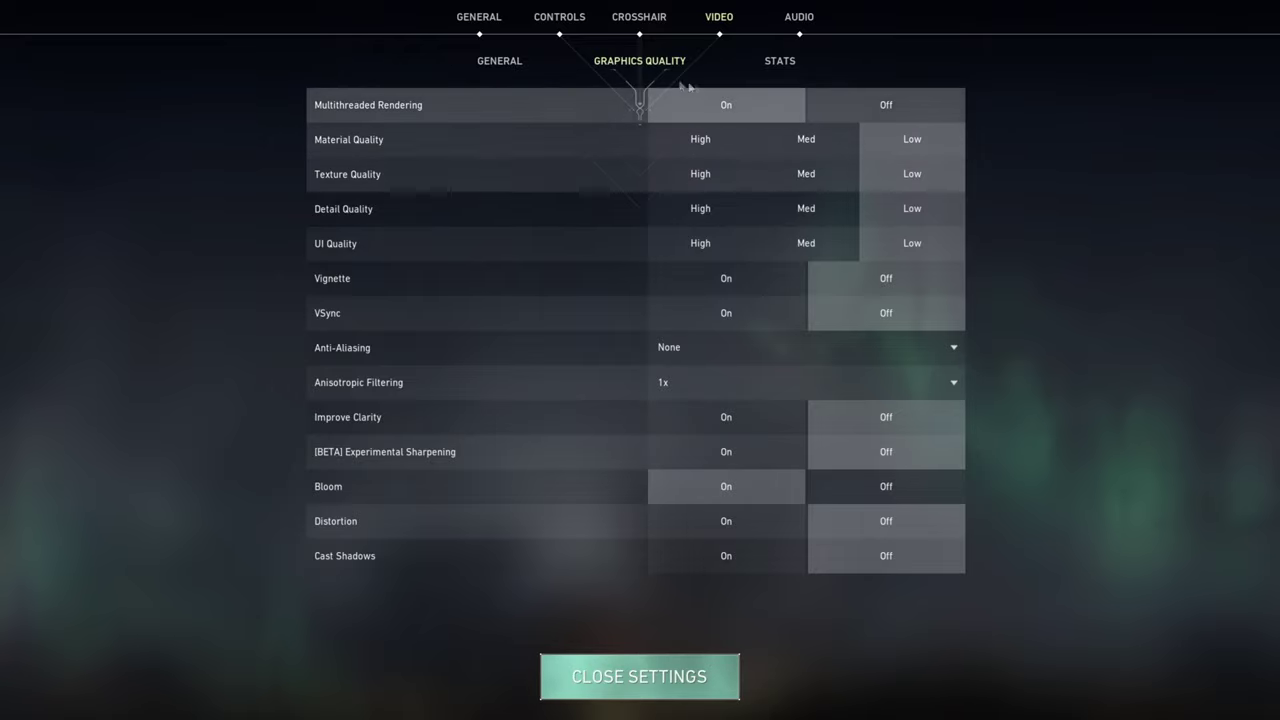
{"action": "left_click", "coordinate": [522, 68]}
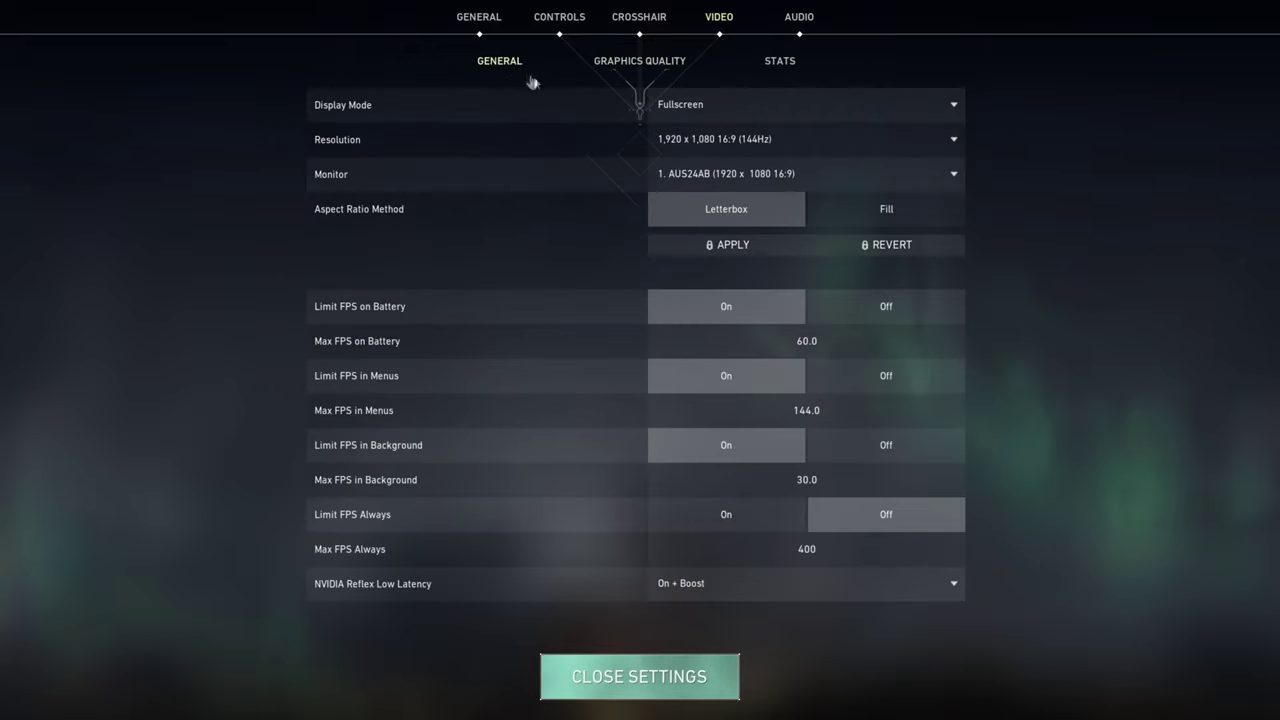
{"action": "left_click", "coordinate": [703, 105]}
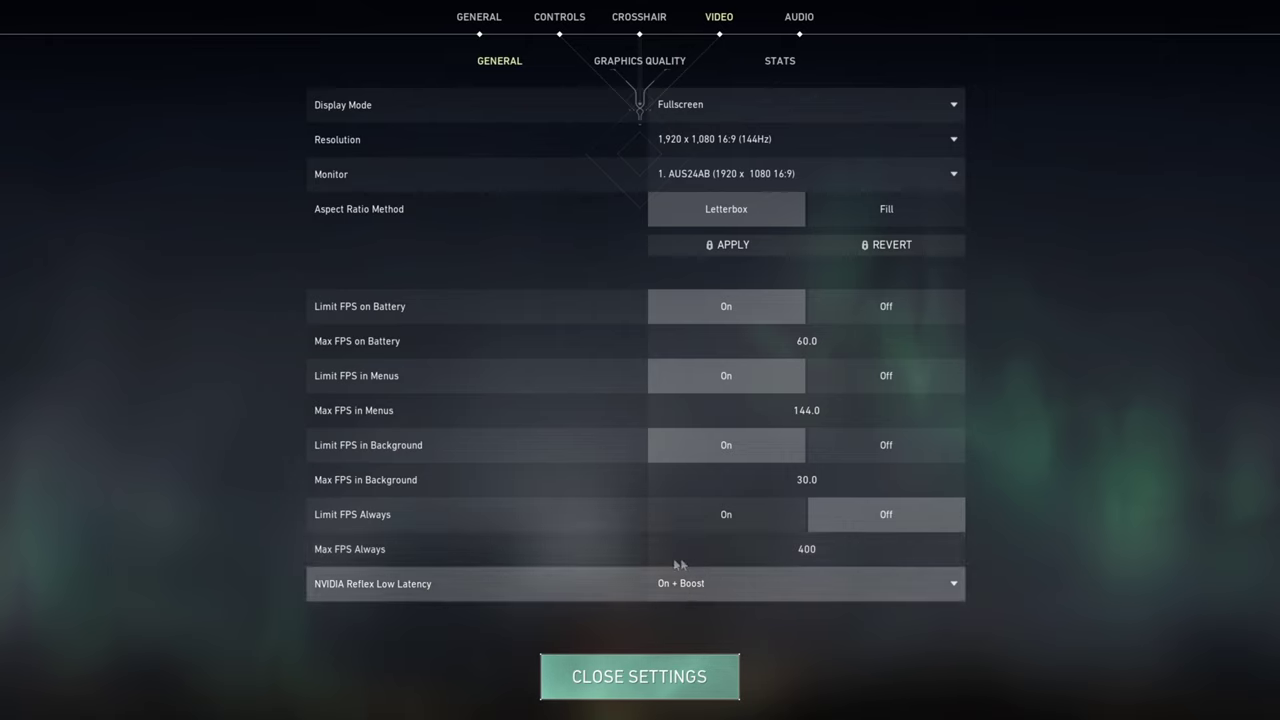
{"action": "mouse_move", "coordinate": [424, 590]}
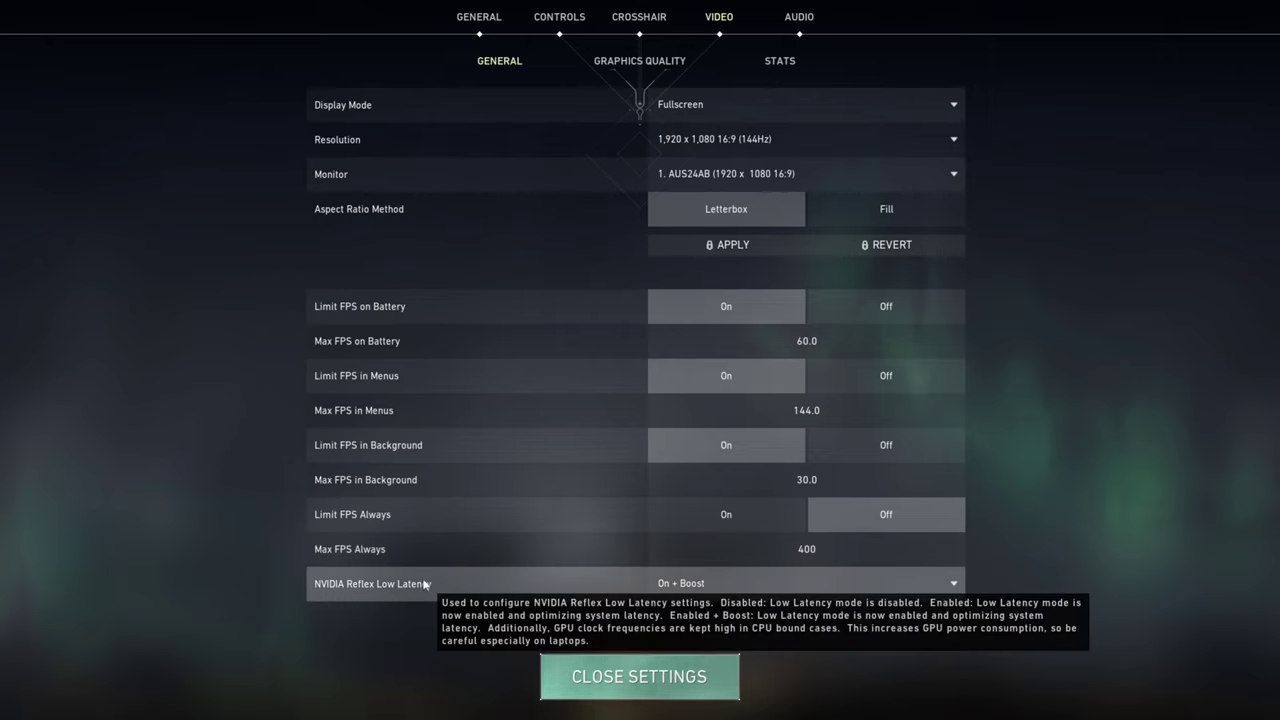
In VALORANT's Graphics Quality settings, turn on Multithreaded Rendering and Bloom, then resume the match
{"action": "left_click", "coordinate": [631, 64]}
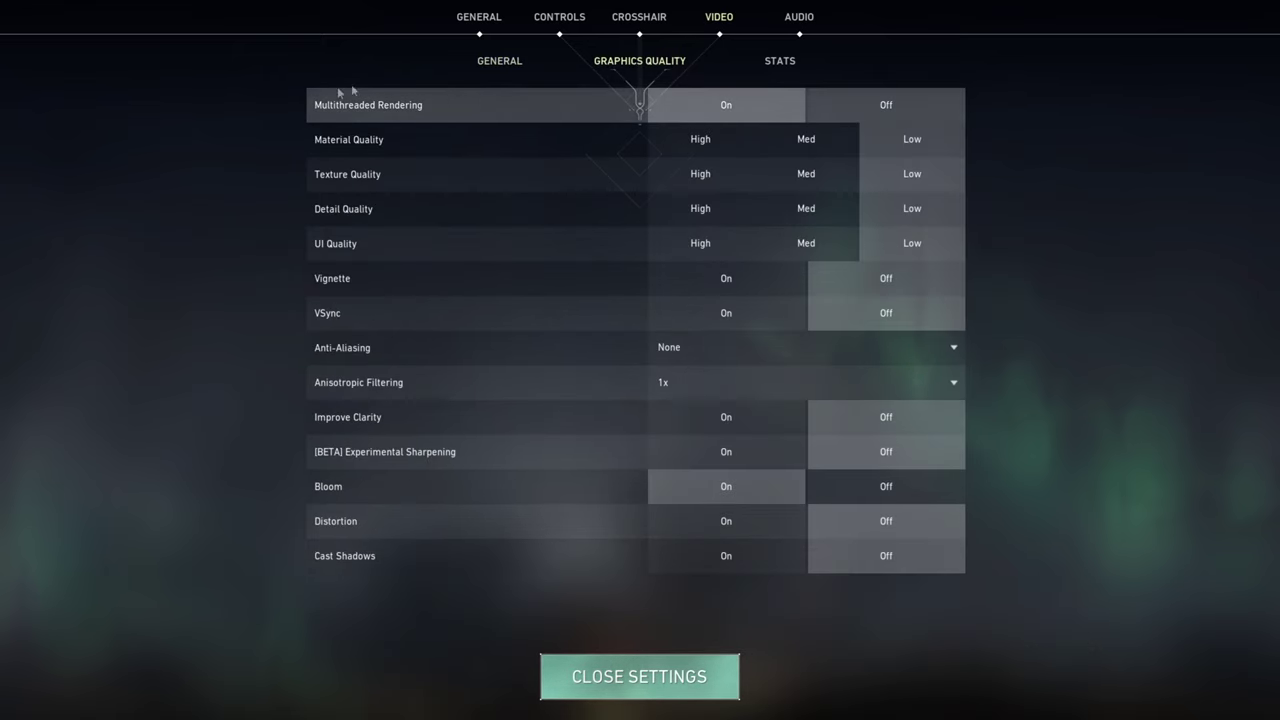
{"action": "left_click", "coordinate": [758, 110]}
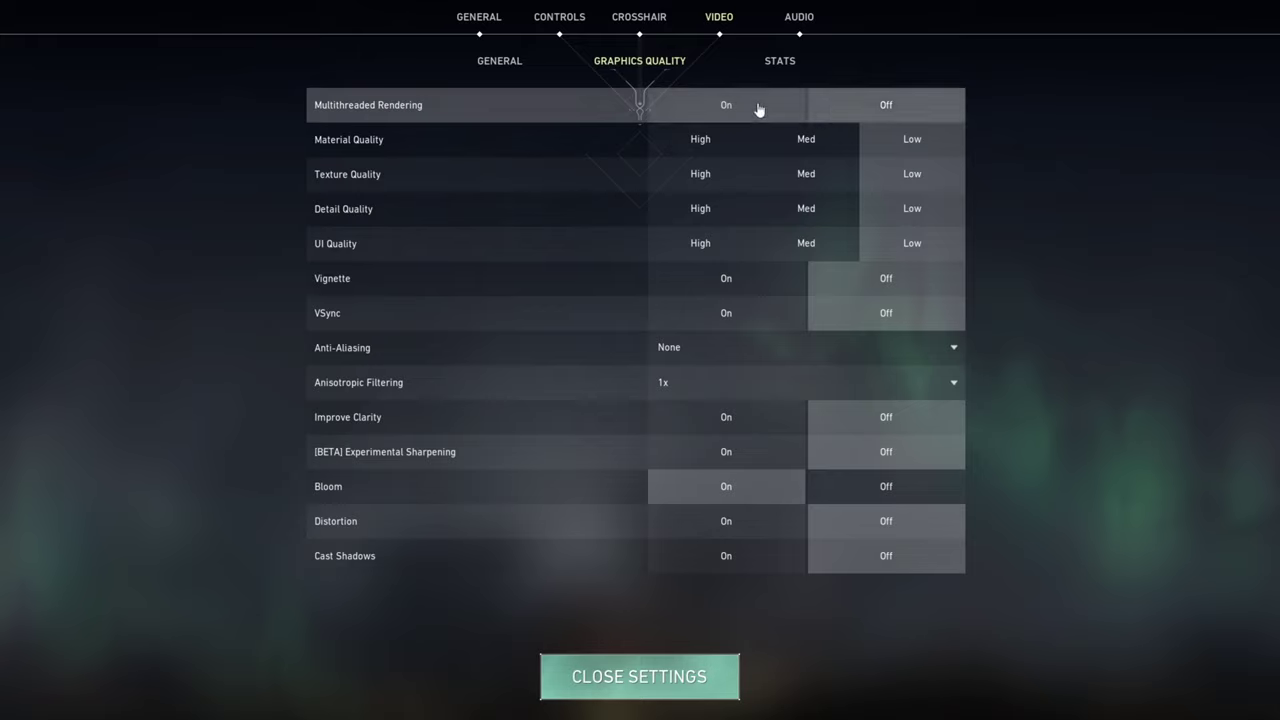
{"action": "left_click", "coordinate": [758, 110]}
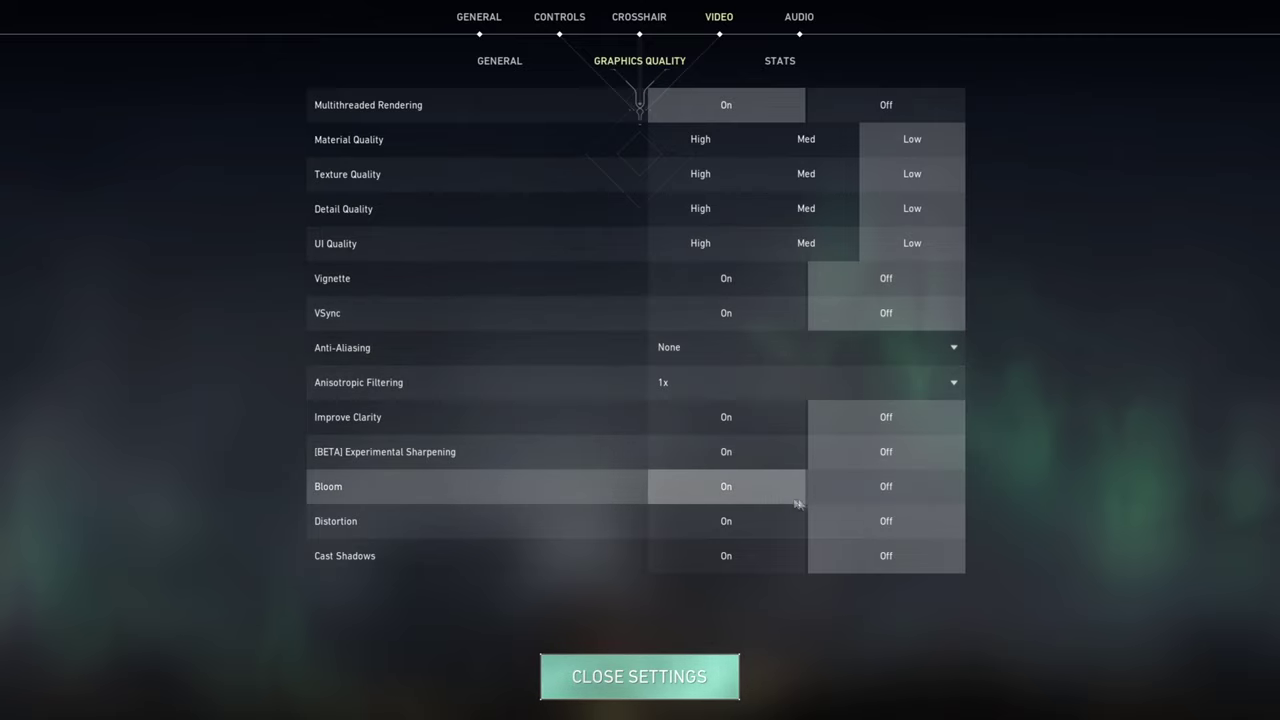
{"action": "left_click", "coordinate": [796, 500]}
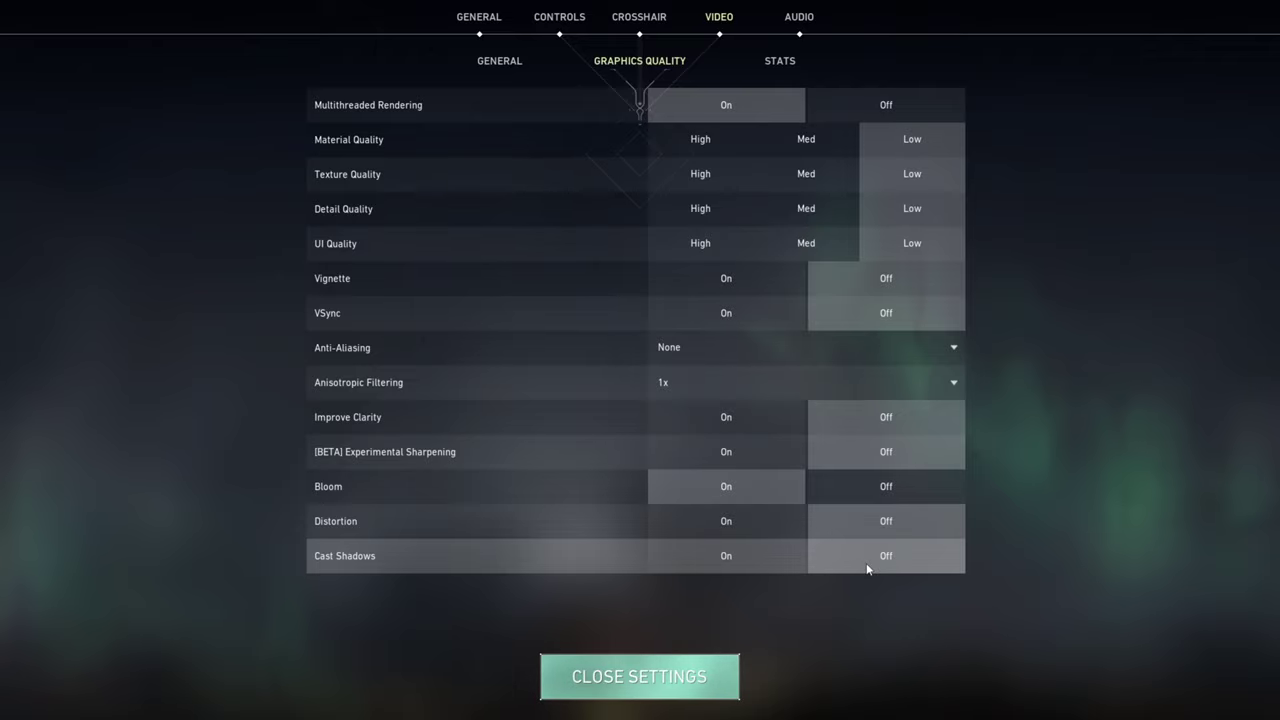
{"action": "key", "text": "Escape"}
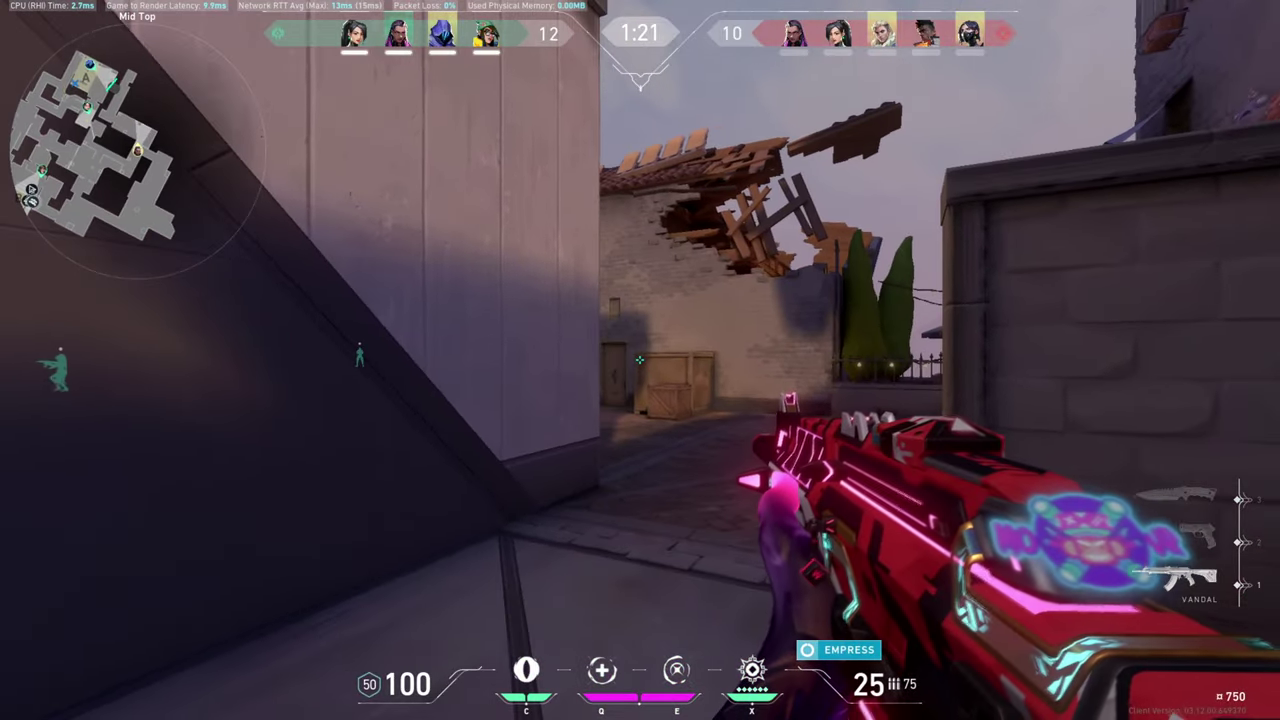
Play the round on the low settings, eliminating Sage, Viper, Phoenix and Sova, including the spike carrier
{"action": "left_click", "coordinate": [640, 360]}
{"action": "left_click", "coordinate": [640, 360]}
{"action": "left_click", "coordinate": [640, 360]}
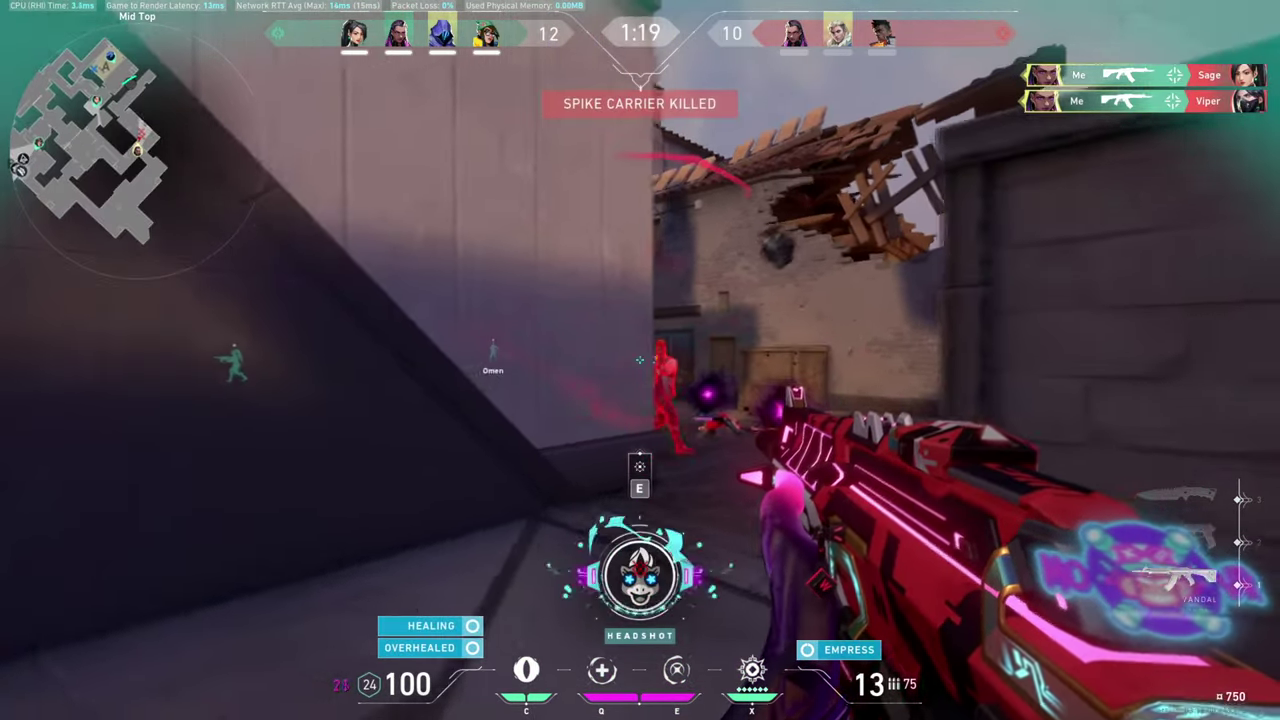
{"action": "left_click", "coordinate": [640, 360]}
{"action": "left_click", "coordinate": [640, 360]}
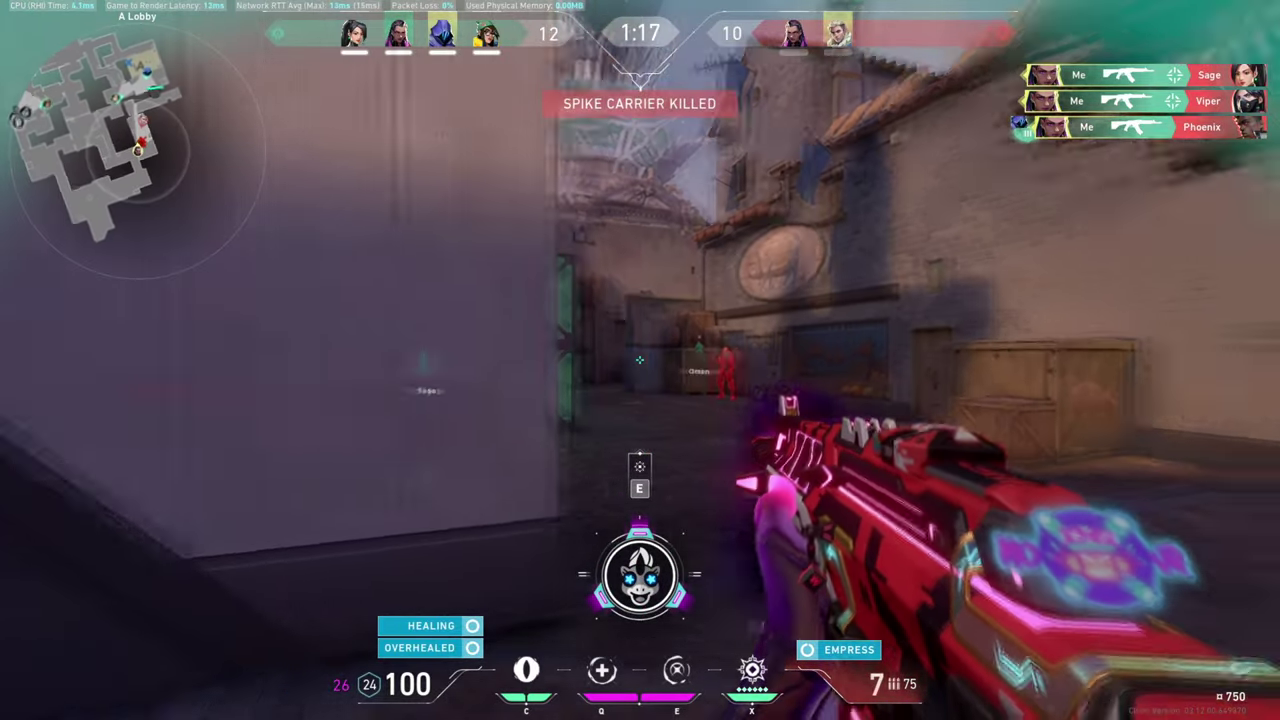
{"action": "key", "text": "q"}
{"action": "left_click", "coordinate": [640, 360]}
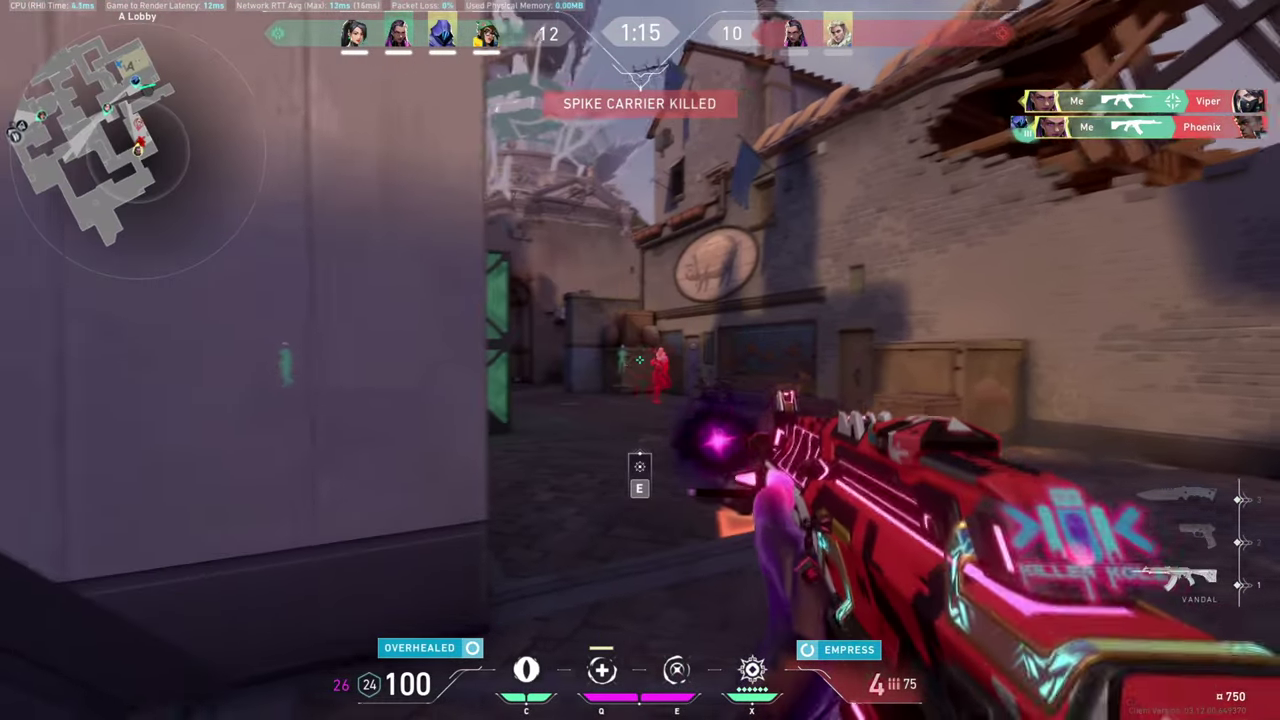
{"action": "key", "text": "q"}
{"action": "left_click", "coordinate": [640, 360]}
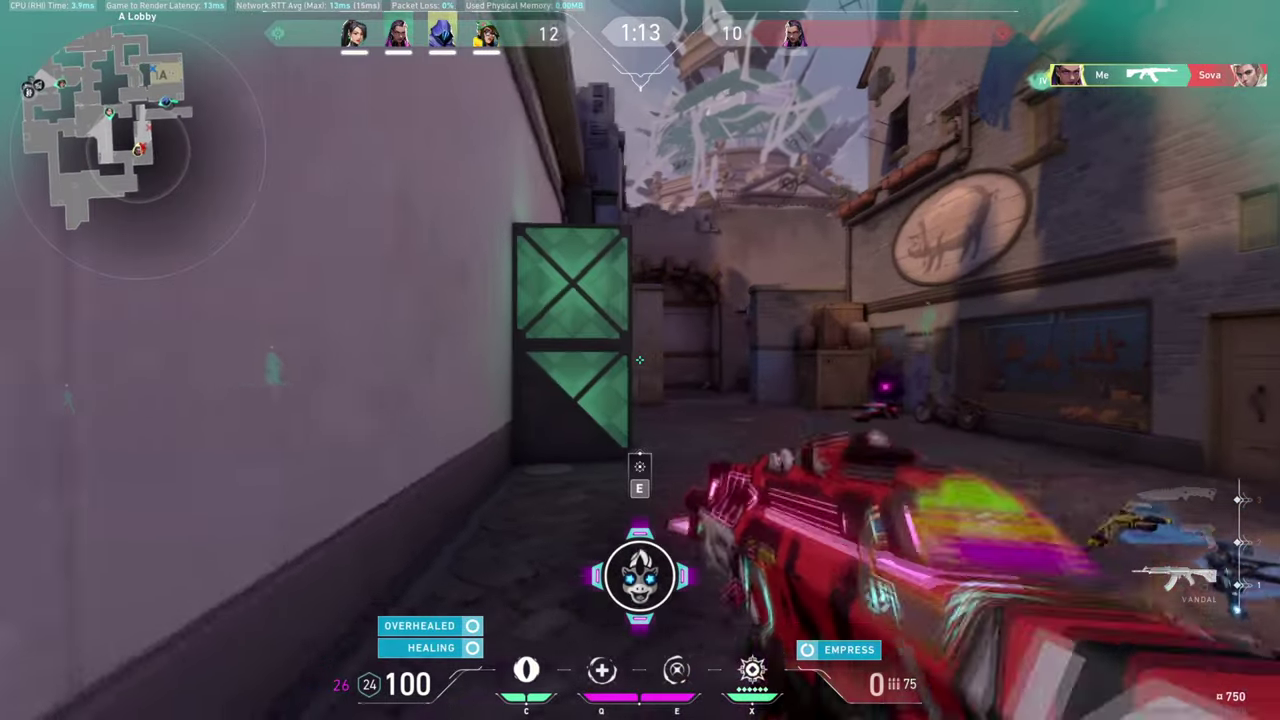
{"action": "key", "text": "3"}
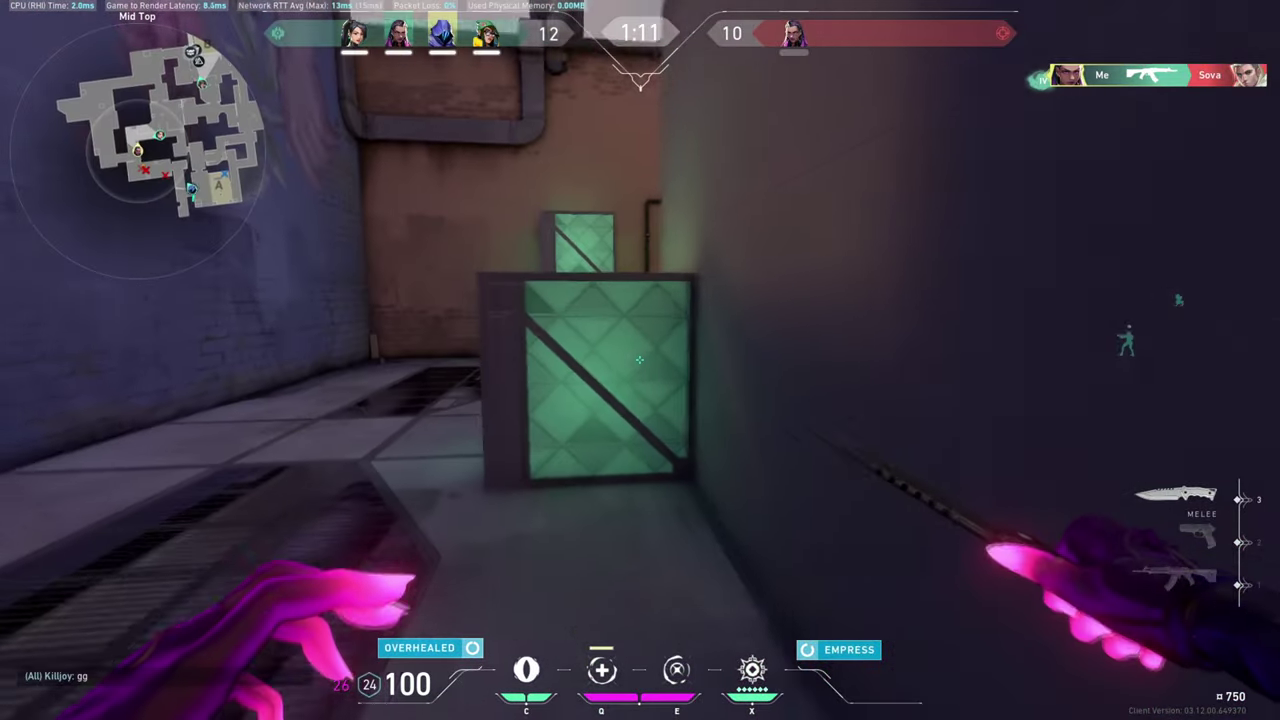